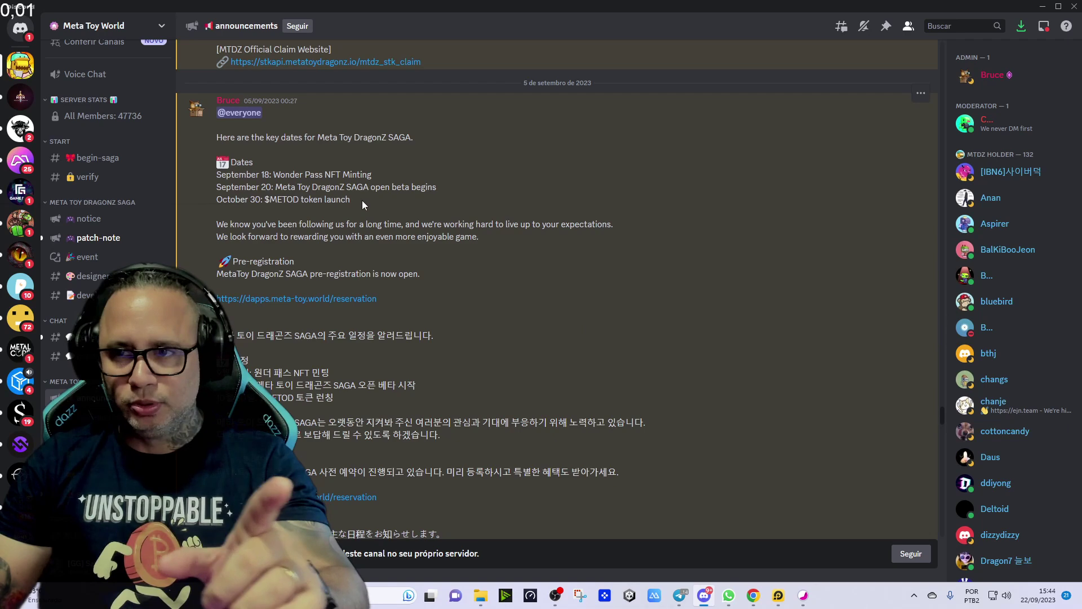
Review the key dates in the Discord announcement and browse the Meta Toy Dragonz - P listings on OpenSea.
{"action": "left_click_drag", "start_coordinate": [361, 198], "coordinate": [271, 208]}
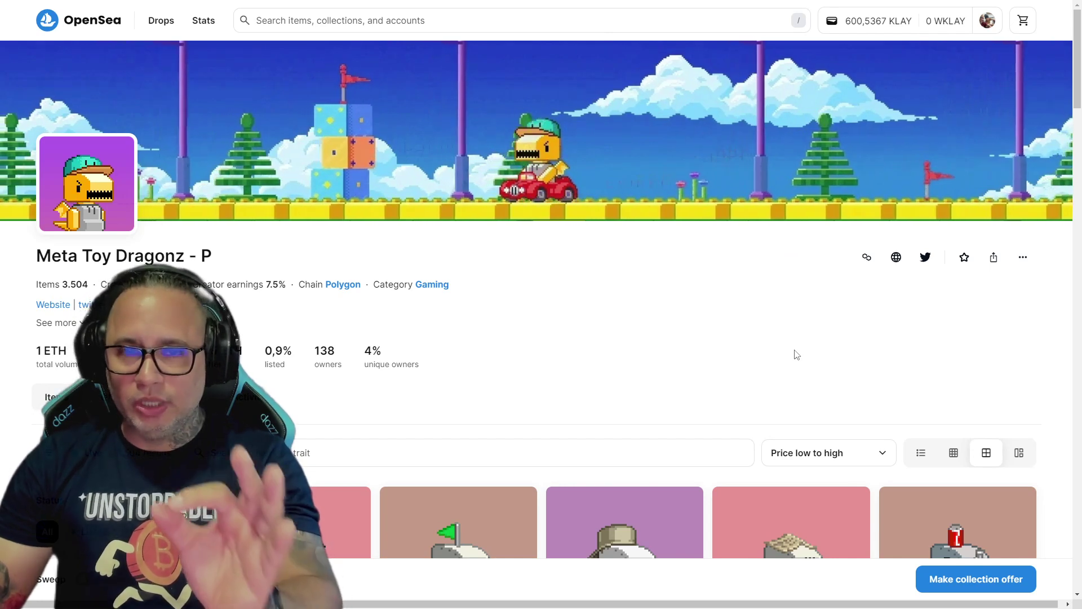
{"action": "scroll", "coordinate": [749, 341], "scroll_direction": "down", "scroll_amount": 3}
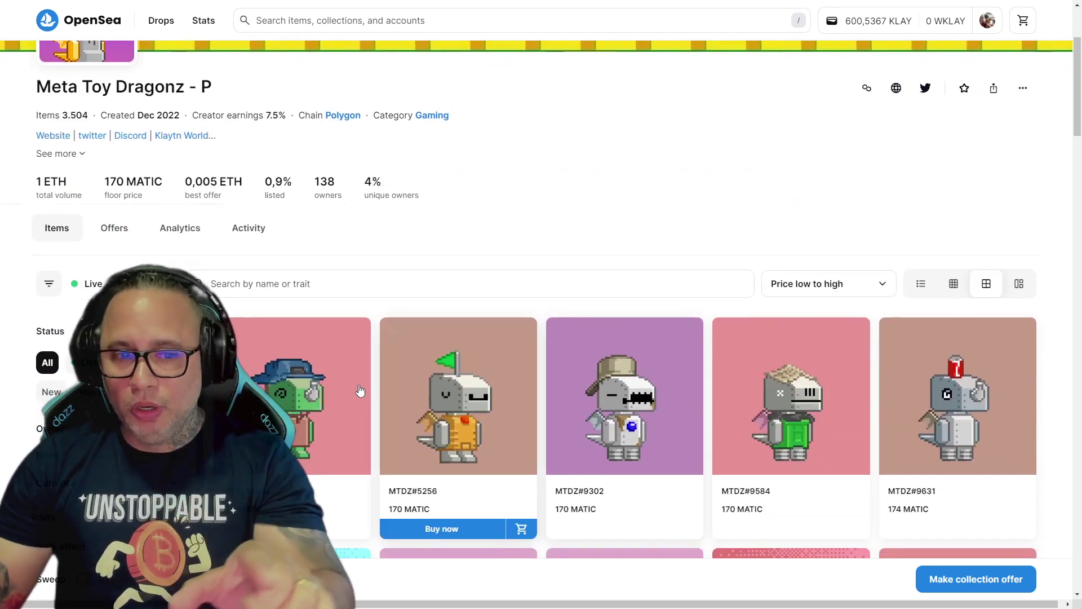
{"action": "scroll", "coordinate": [627, 248], "scroll_direction": "up", "scroll_amount": 3}
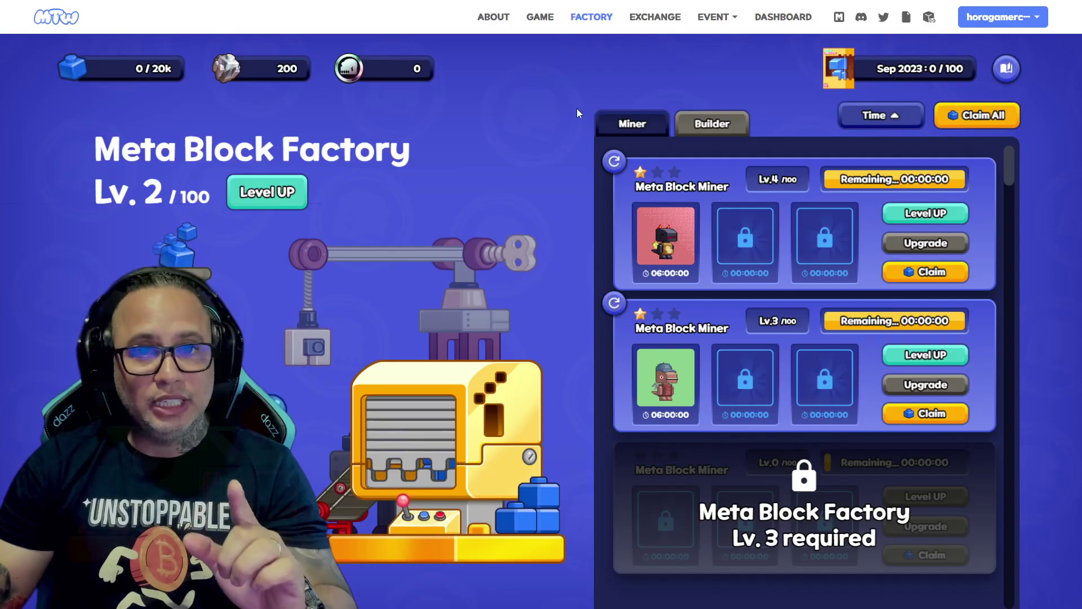
Explore the dashboard's deposit and withdrawal options for the Polygon NFTs, selecting NFT No. 9628 as a withdrawal example.
{"action": "left_click", "coordinate": [783, 18]}
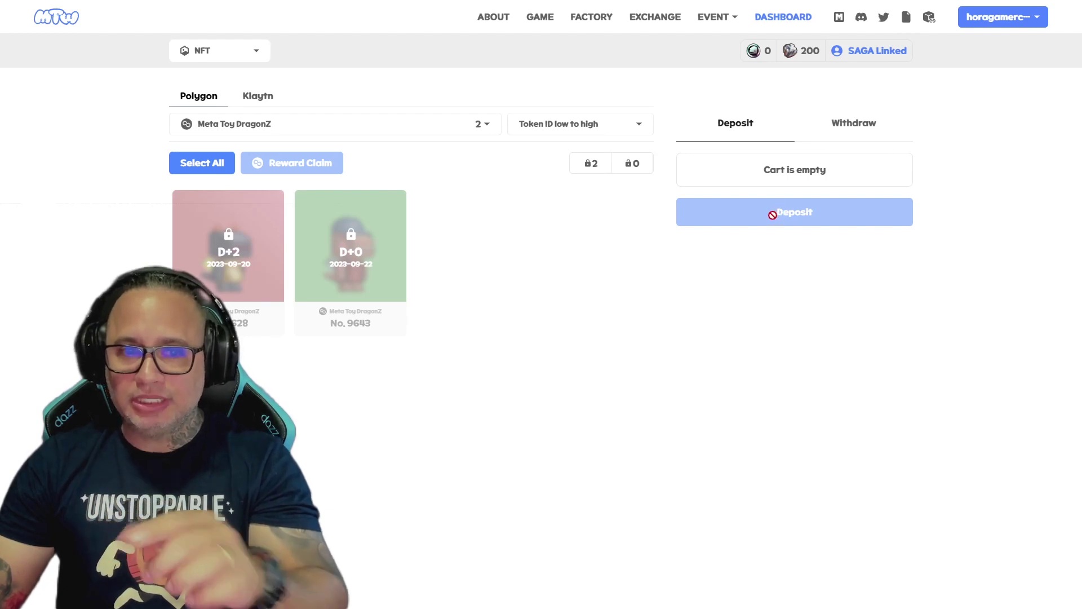
{"action": "left_click", "coordinate": [846, 129]}
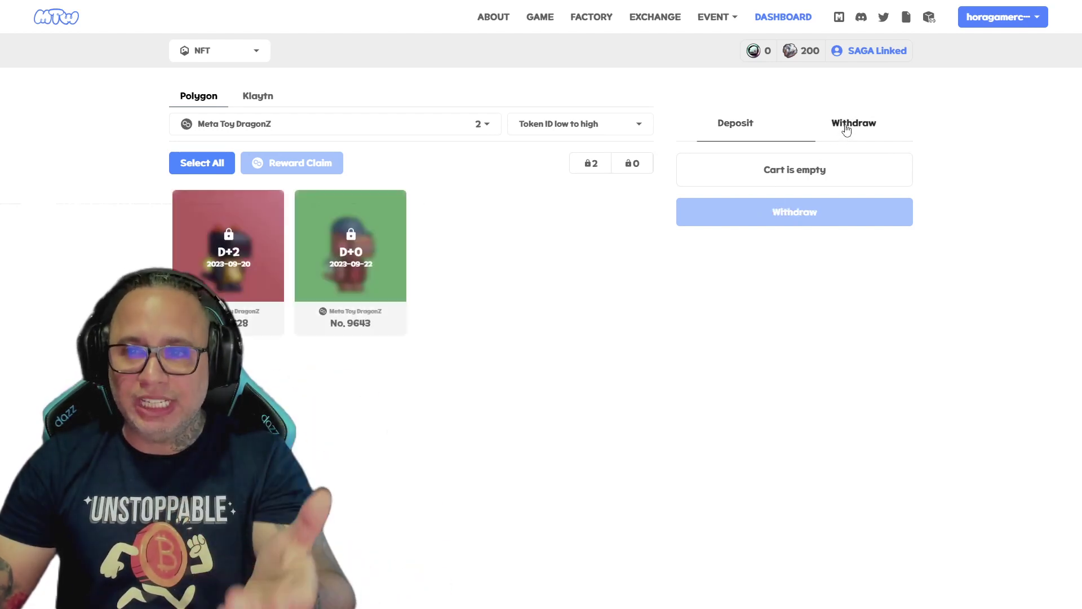
{"action": "left_click", "coordinate": [739, 127]}
{"action": "left_click", "coordinate": [852, 122]}
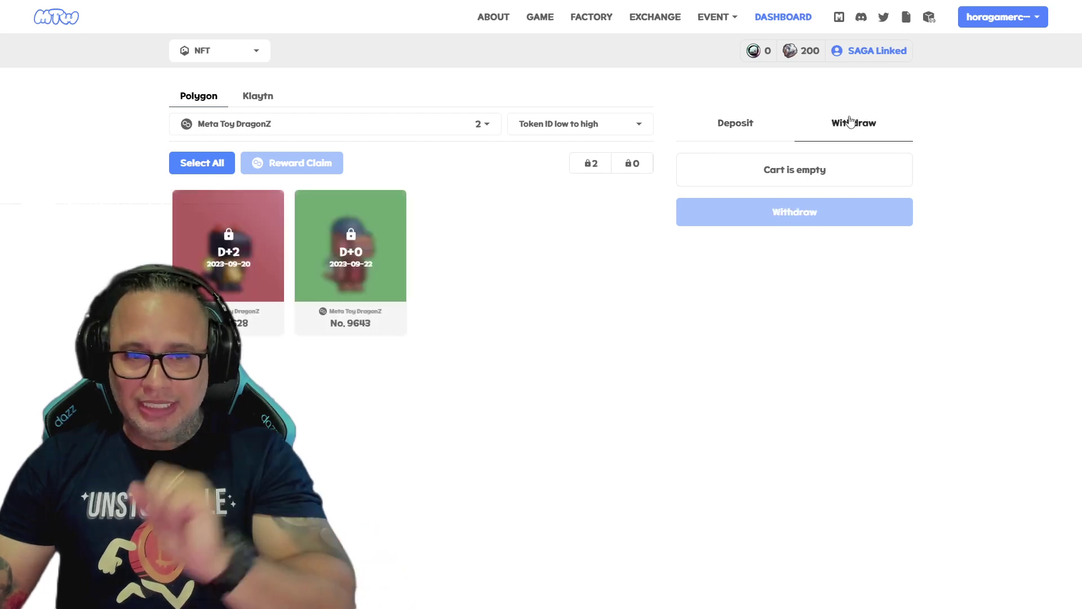
{"action": "left_click", "coordinate": [248, 242]}
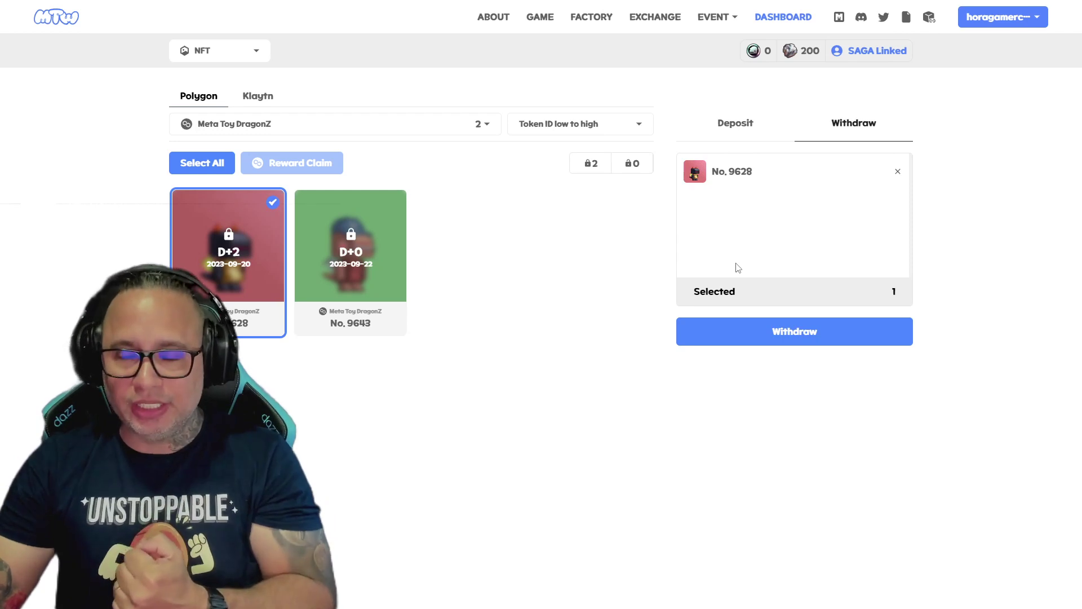
{"action": "left_click", "coordinate": [752, 122]}
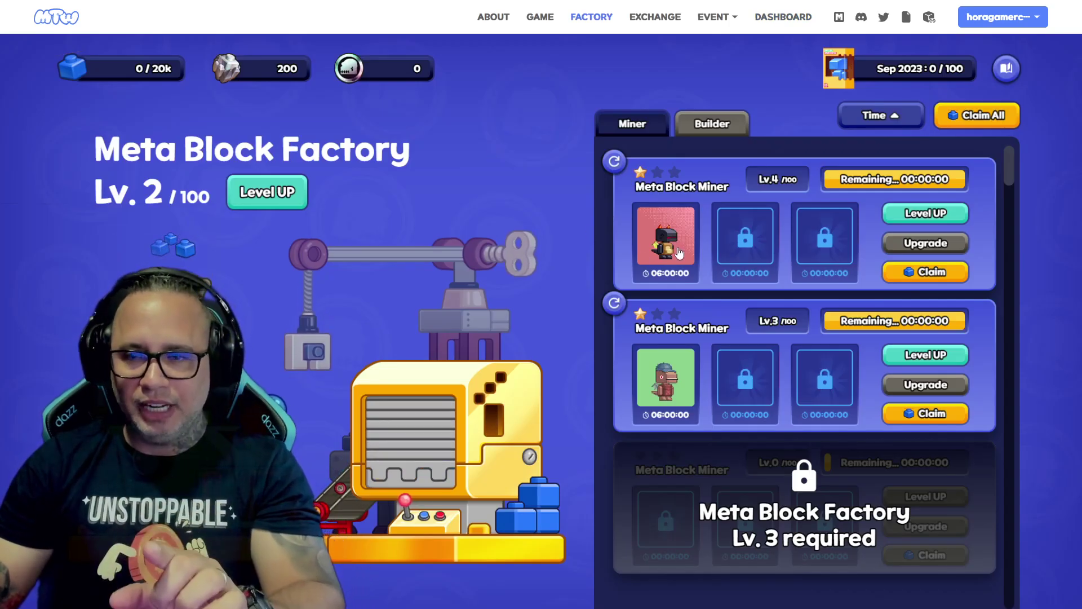
Read the Meta Block and Miner descriptions in the Meta Block Factory and view the Builder section.
{"action": "mouse_move", "coordinate": [79, 69]}
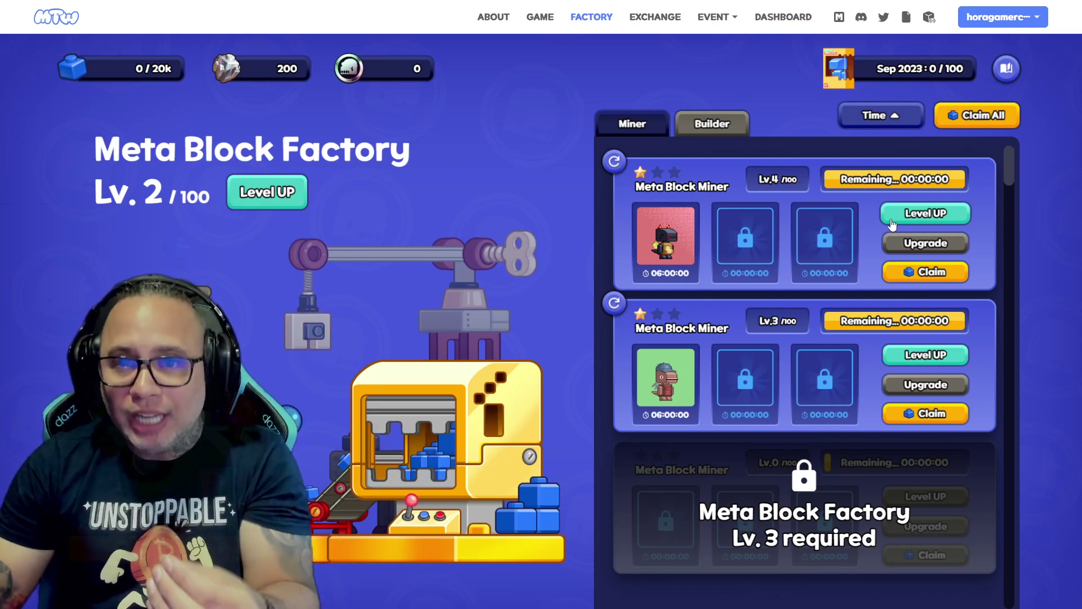
{"action": "mouse_move", "coordinate": [646, 127]}
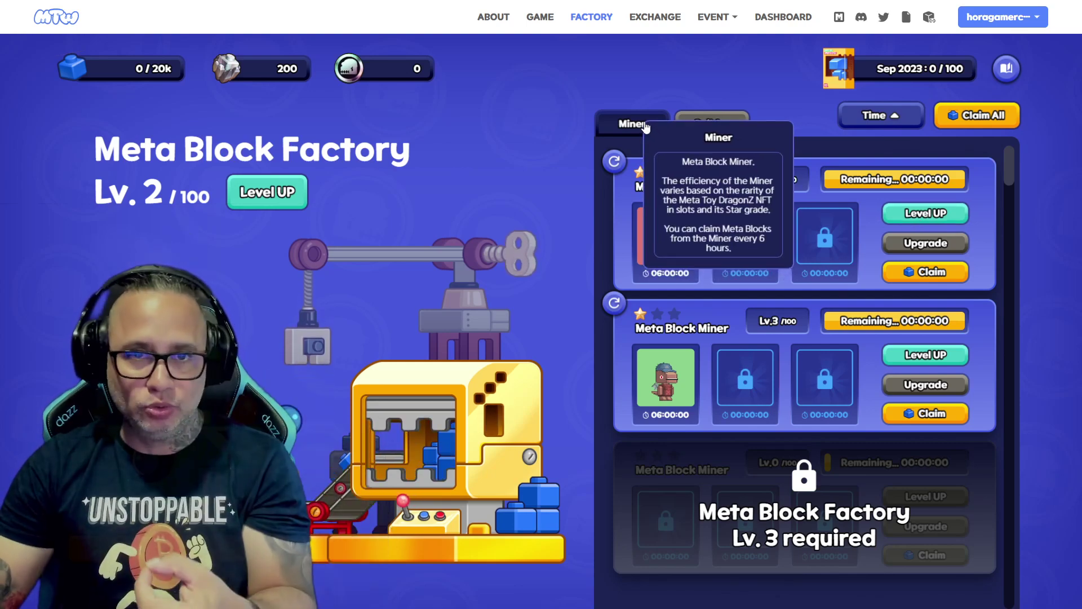
{"action": "left_click", "coordinate": [712, 118]}
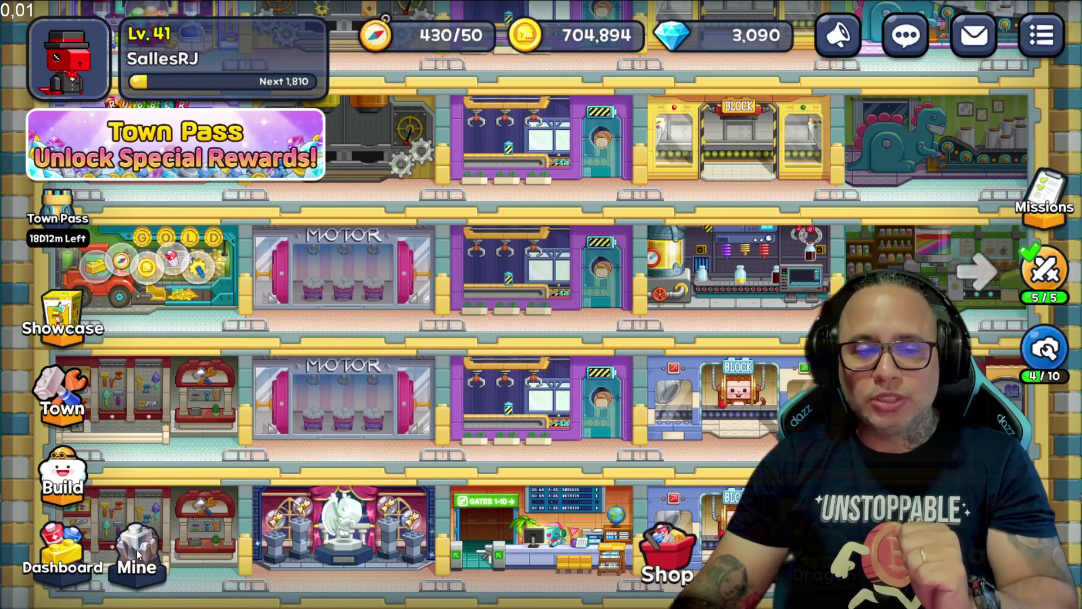
View the Mine in the game, and read the Magnet Block, METOD Token and Meta Block descriptions in the factory.
{"action": "left_click", "coordinate": [137, 550]}
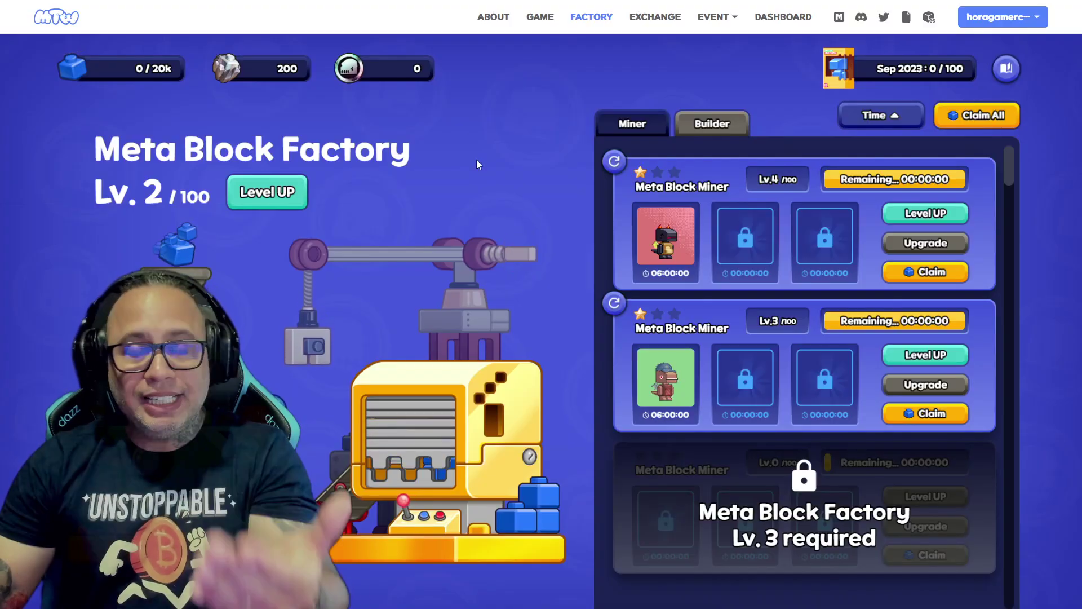
{"action": "mouse_move", "coordinate": [228, 73]}
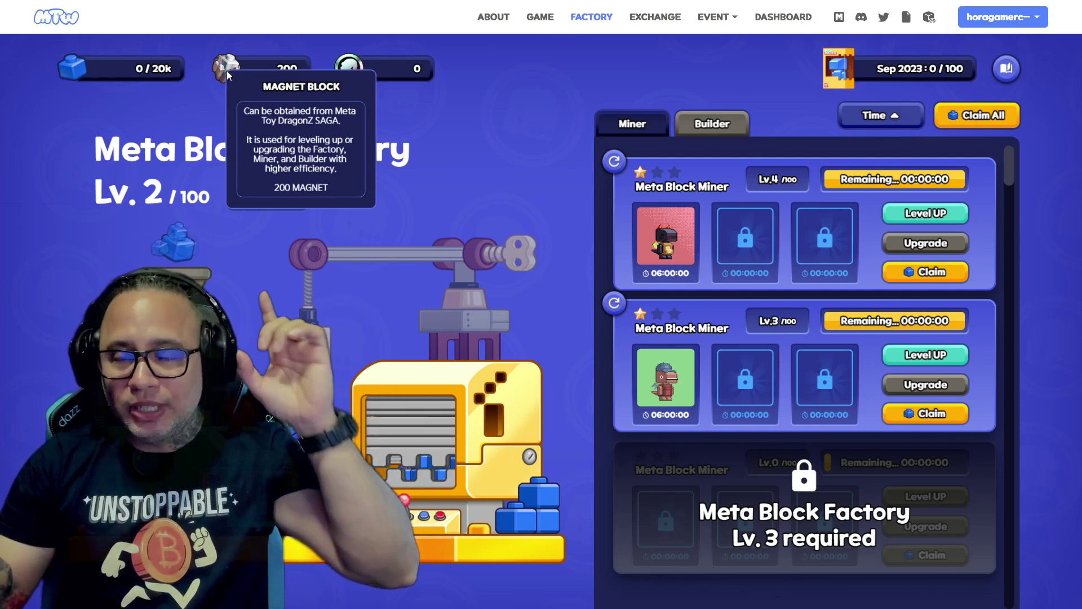
{"action": "mouse_move", "coordinate": [352, 71]}
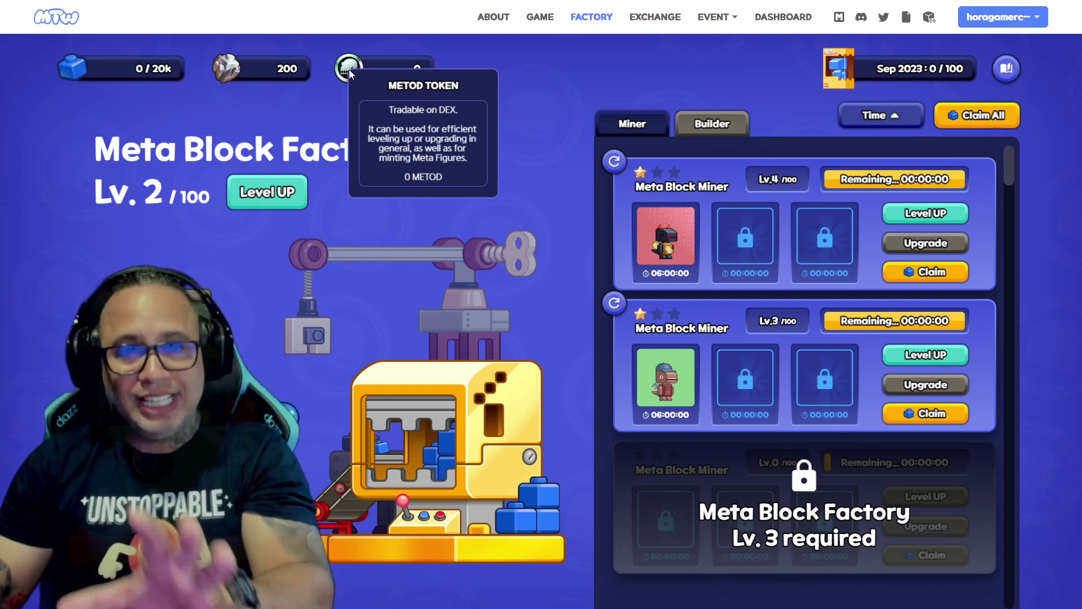
{"action": "mouse_move", "coordinate": [89, 63]}
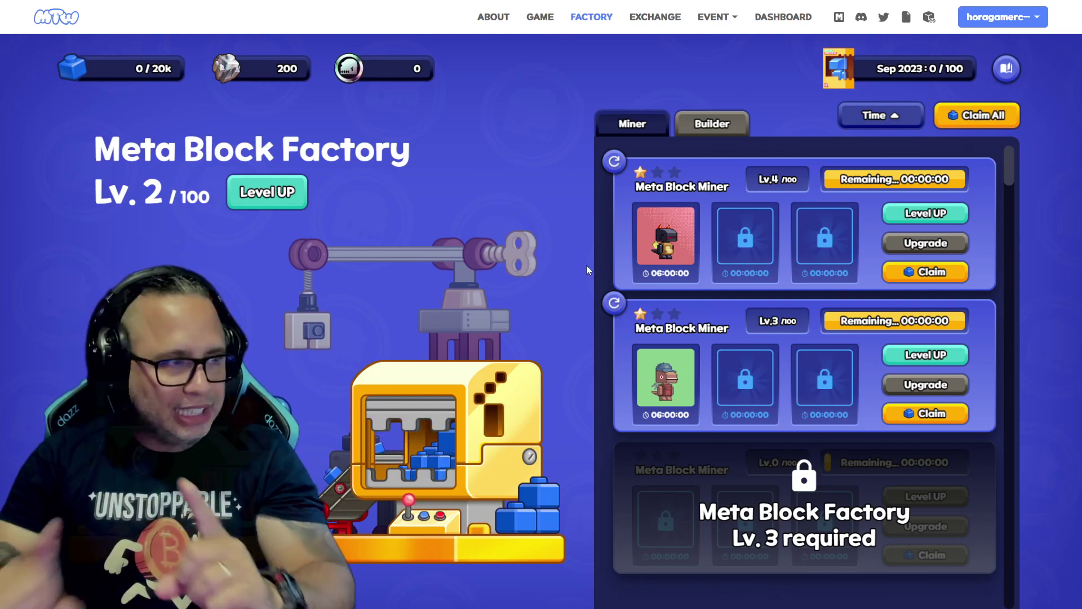
Claim the mined Meta Blocks from both the first and the second Meta Block Miner.
{"action": "left_click", "coordinate": [912, 282]}
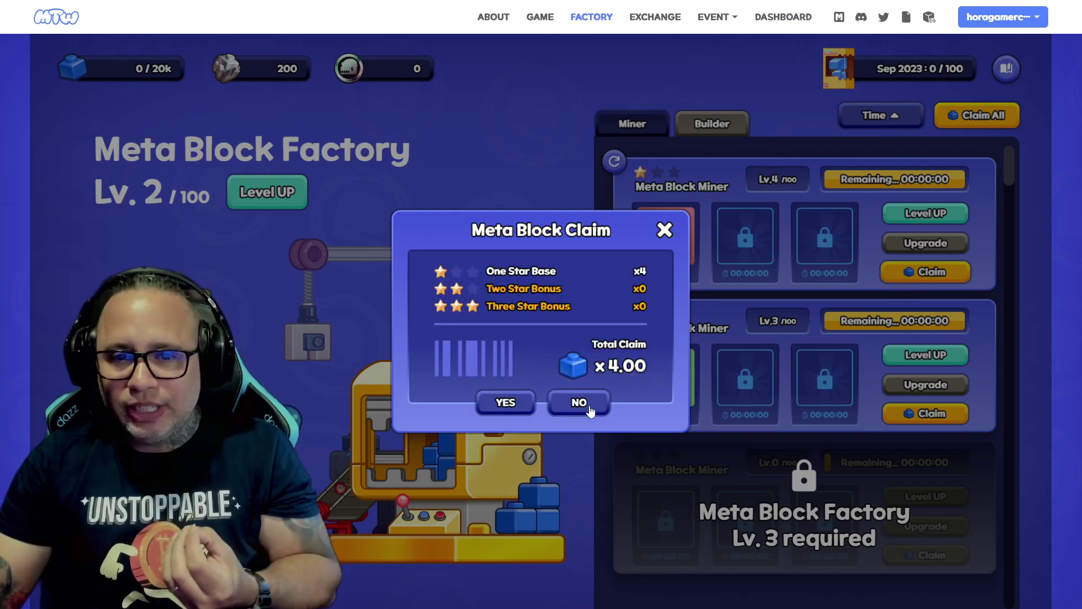
{"action": "left_click", "coordinate": [514, 405]}
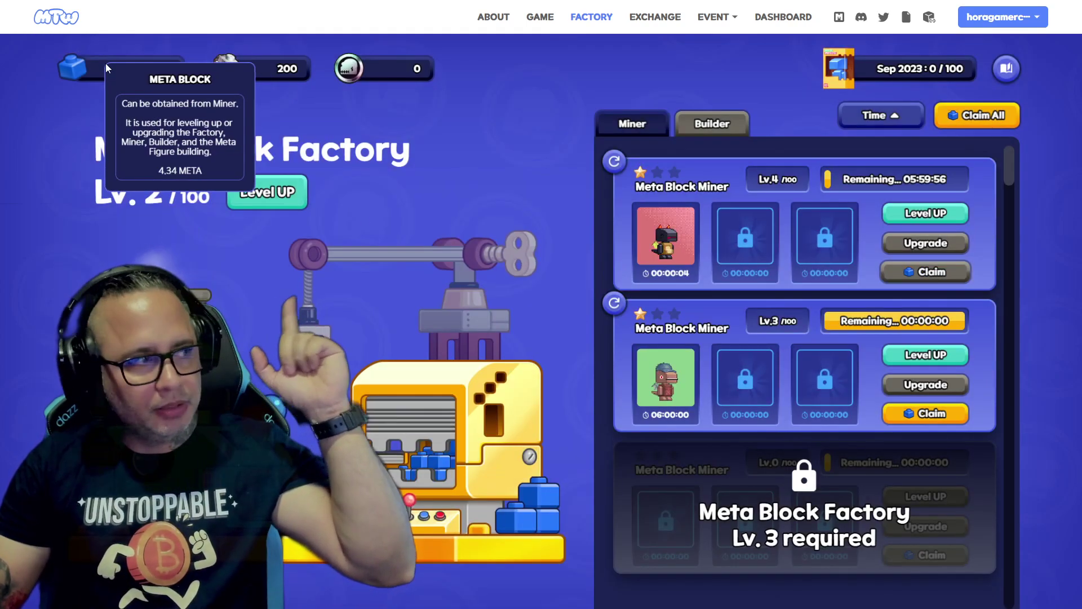
{"action": "left_click", "coordinate": [943, 418]}
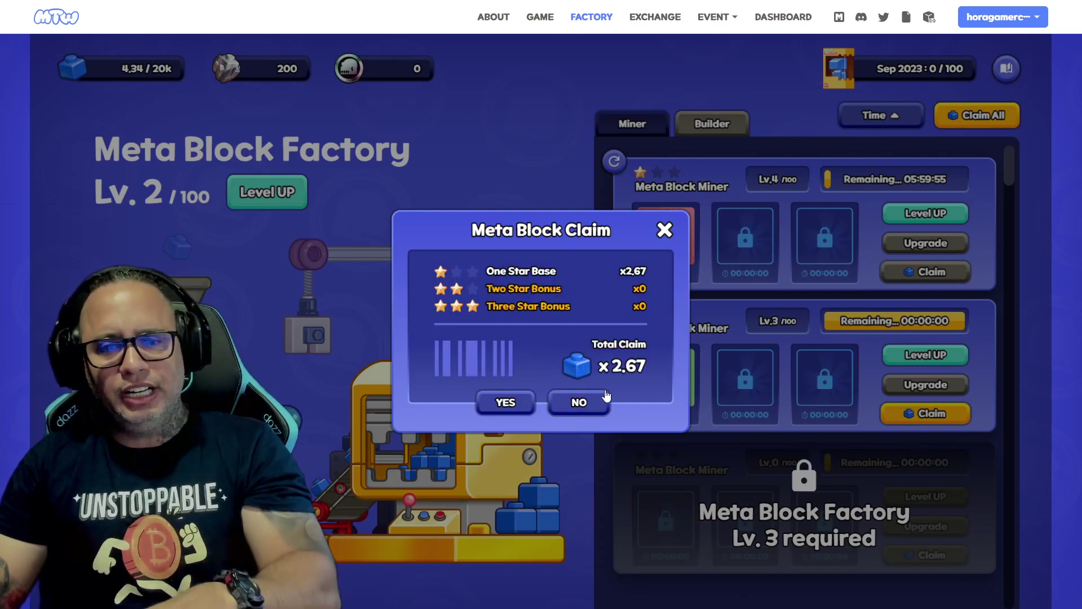
{"action": "left_click", "coordinate": [510, 403]}
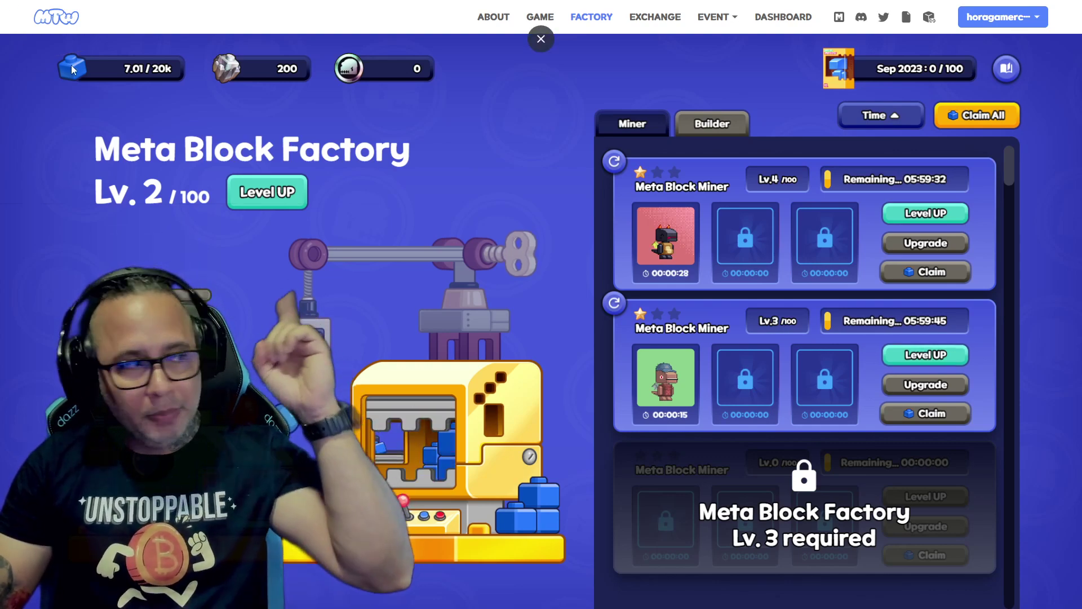
Level up the second Meta Block Miner to Lv. 4 for 2 Meta Blocks.
{"action": "left_click", "coordinate": [896, 355]}
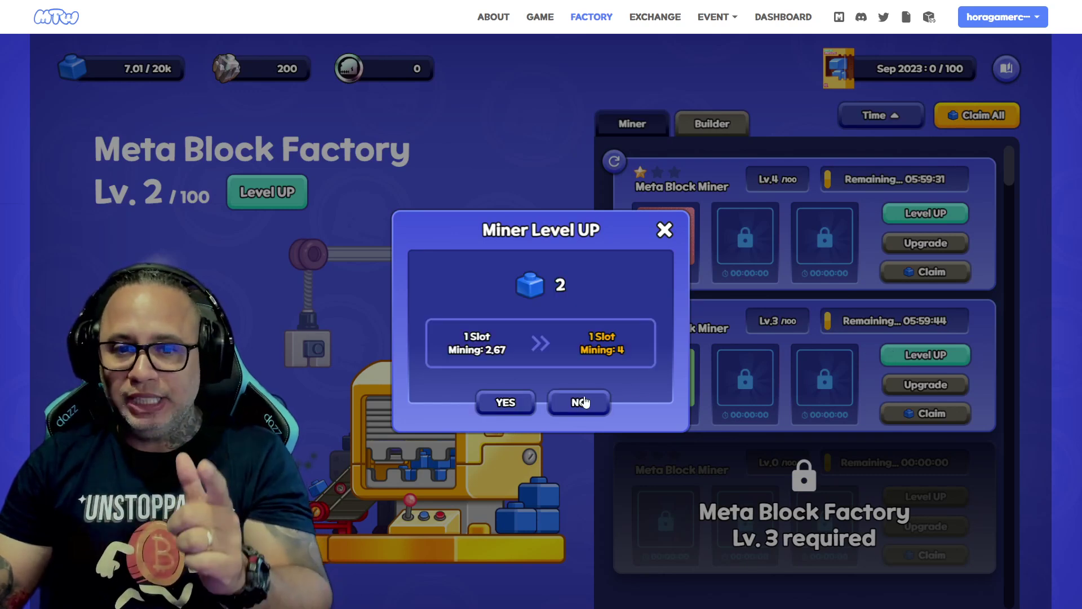
{"action": "left_click", "coordinate": [511, 402]}
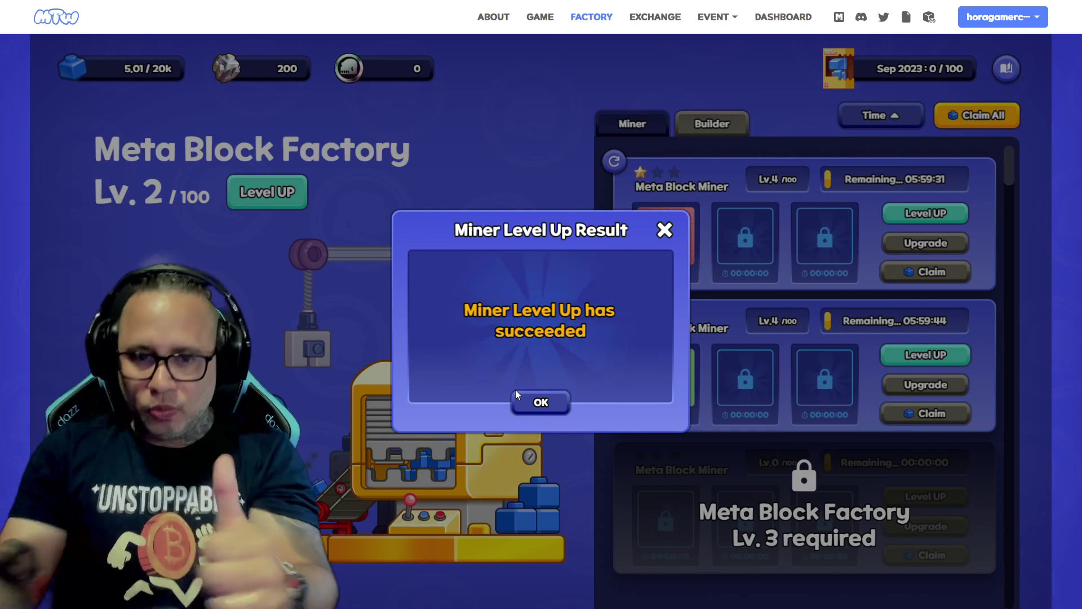
{"action": "left_click", "coordinate": [549, 403]}
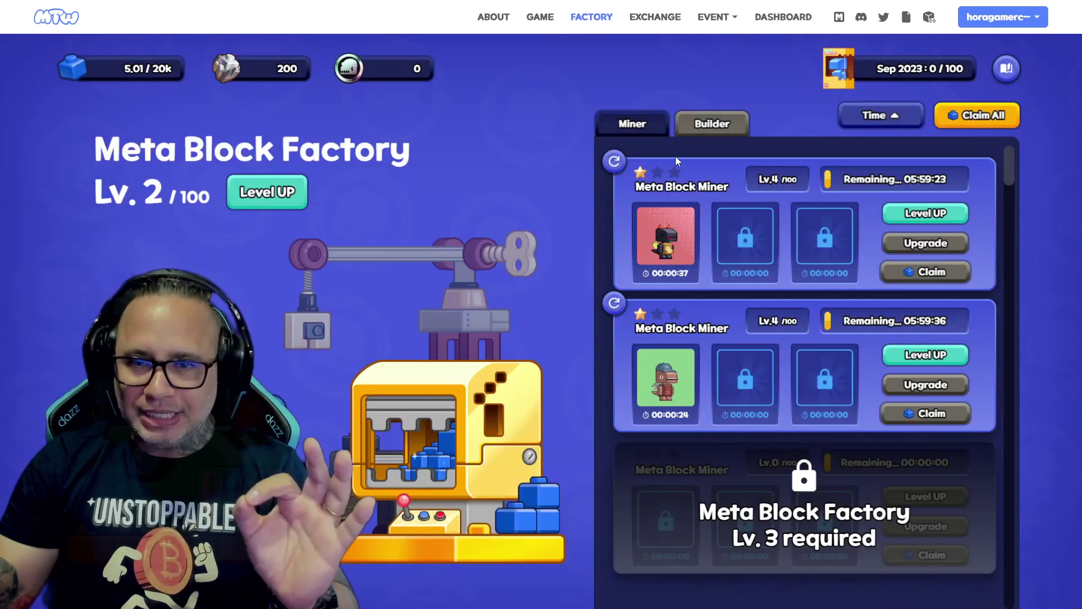
View the Meta Figure Builder and read the Magnet Block and METOD Token descriptions.
{"action": "left_click", "coordinate": [705, 123]}
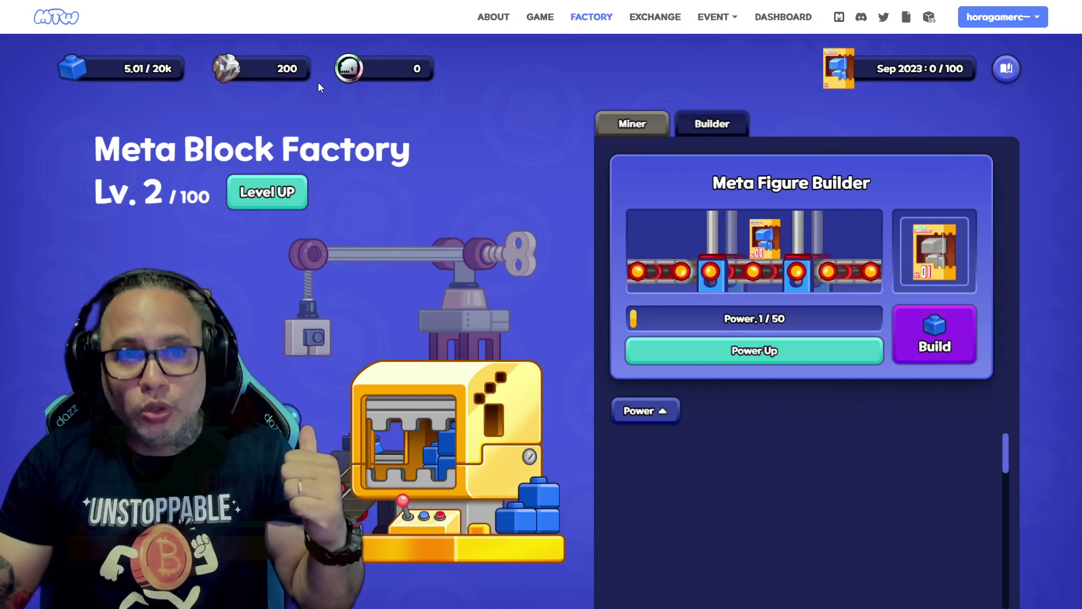
{"action": "mouse_move", "coordinate": [234, 68]}
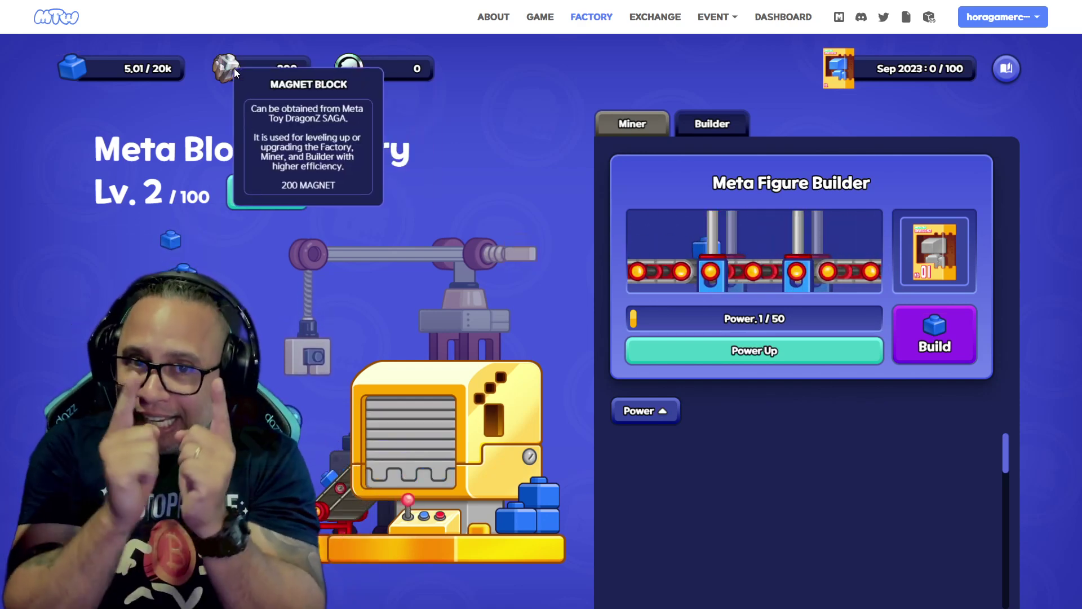
{"action": "mouse_move", "coordinate": [351, 70]}
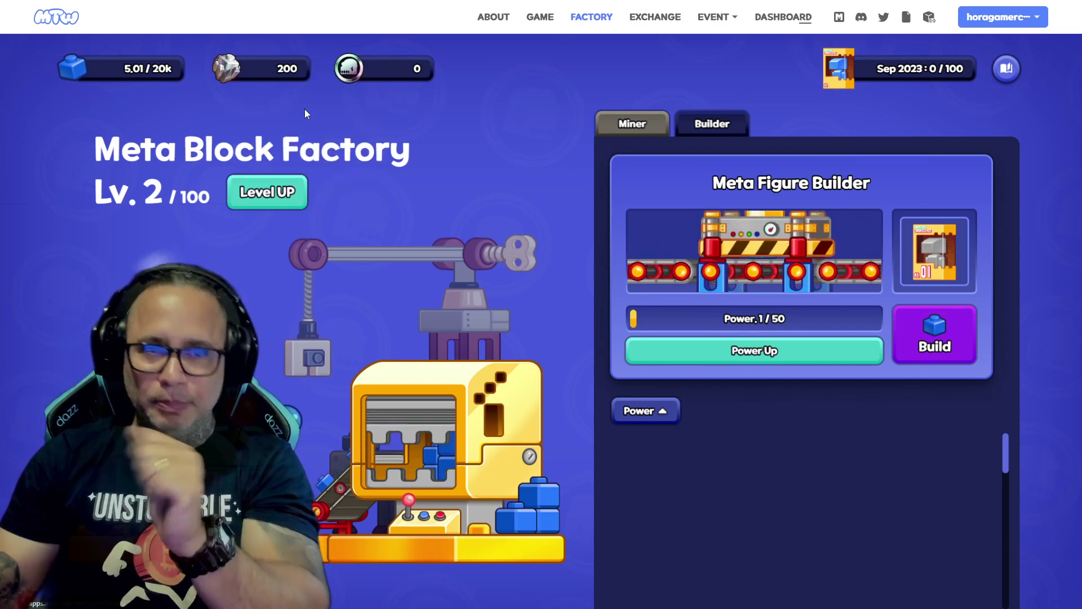
Return to the miners and level up the first Meta Block Miner to Lv. 5 for 3 Meta Blocks.
{"action": "left_click", "coordinate": [617, 121]}
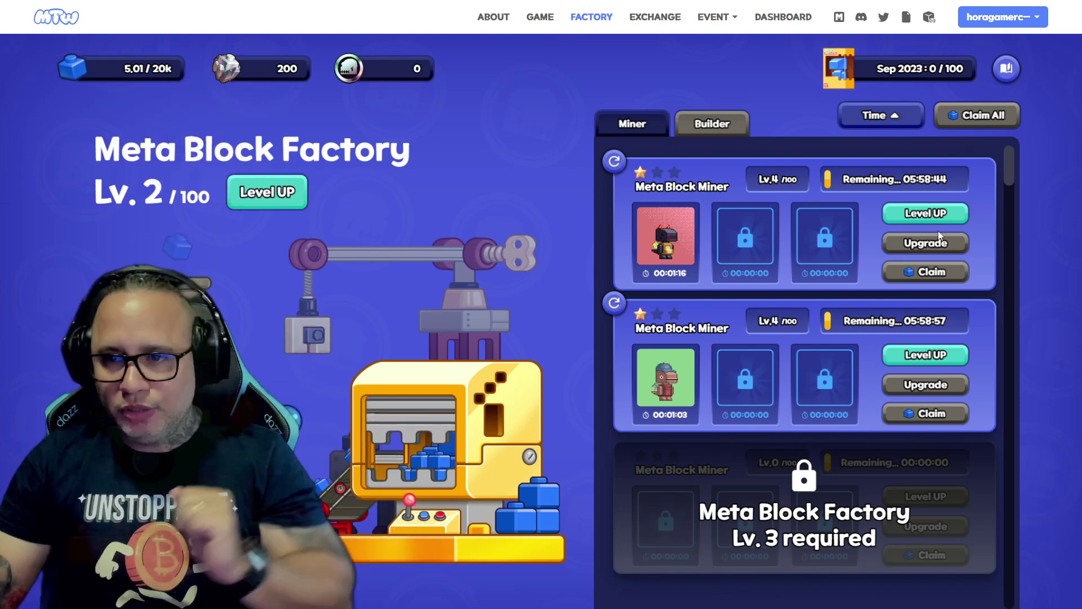
{"action": "left_click", "coordinate": [896, 220]}
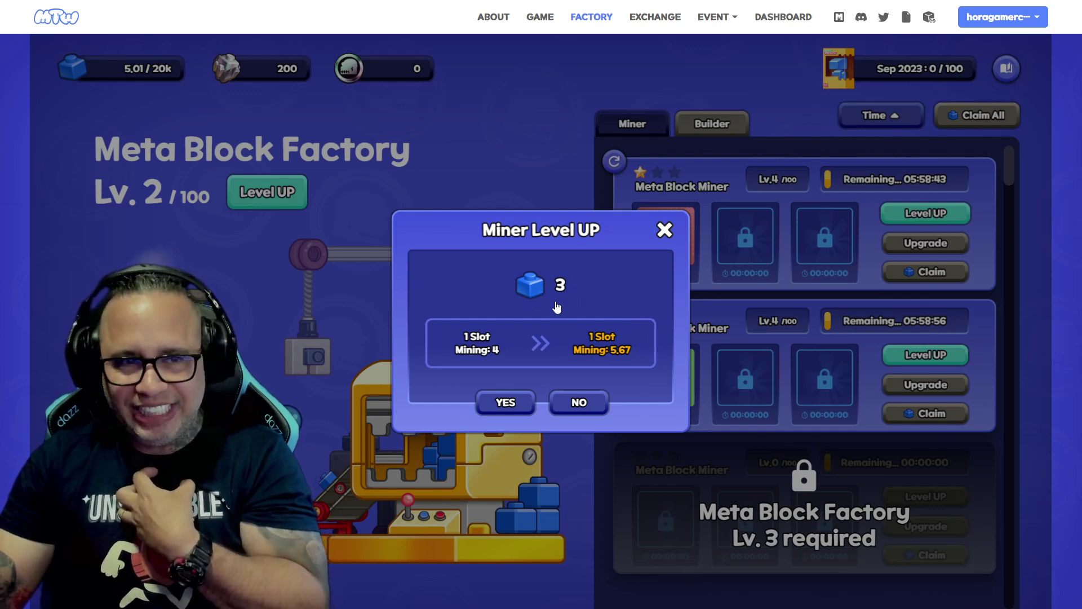
{"action": "left_click", "coordinate": [507, 405]}
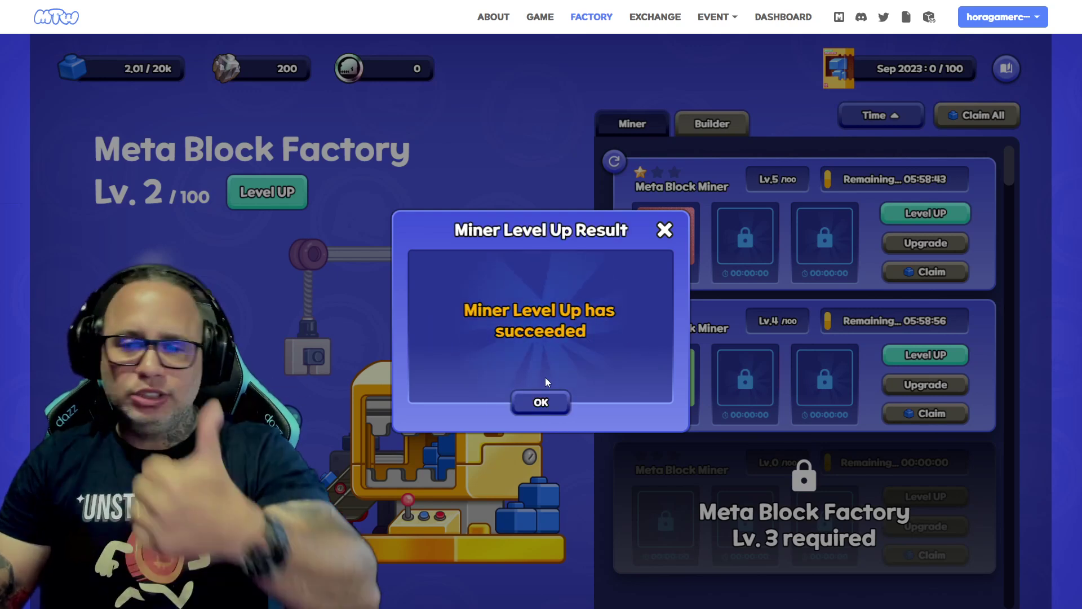
{"action": "left_click", "coordinate": [664, 241]}
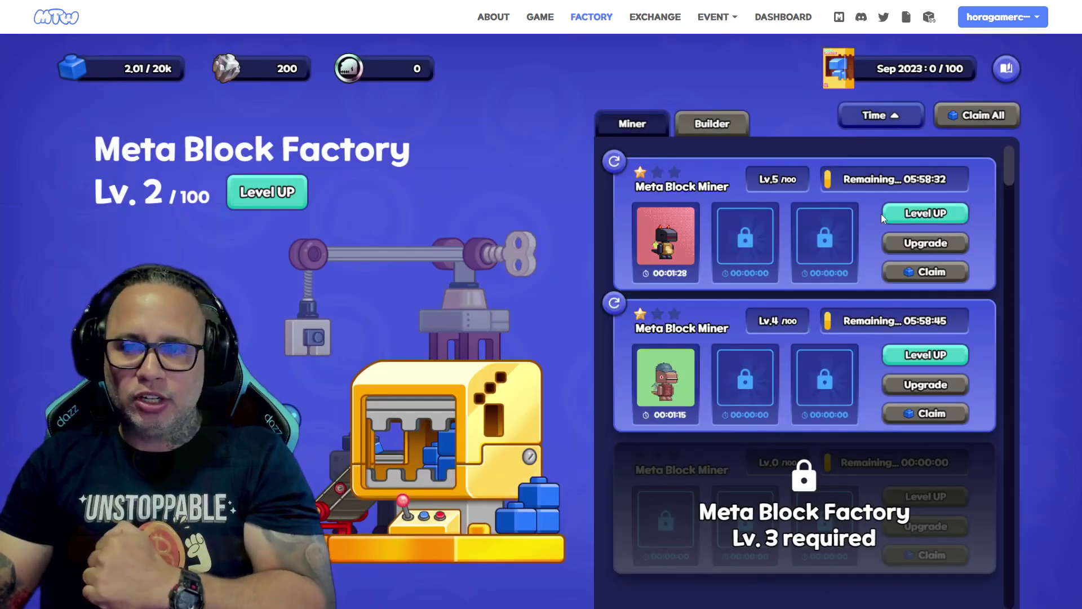
Check the mining drill and miner list in the game's Mine, and view the drill exchange cost without exchanging.
{"action": "mouse_move", "coordinate": [78, 64]}
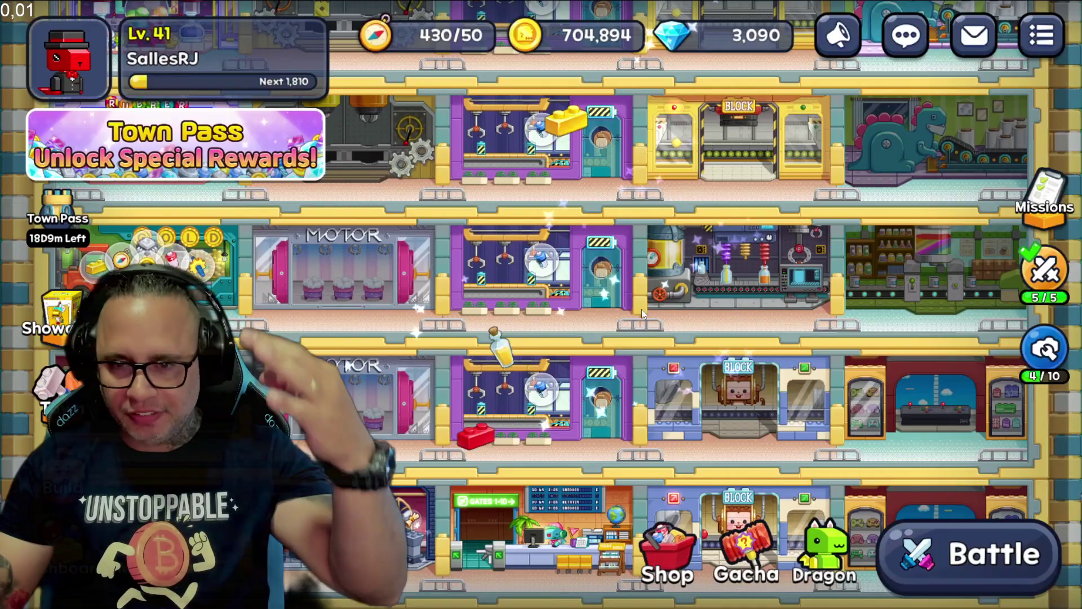
{"action": "left_click", "coordinate": [440, 324]}
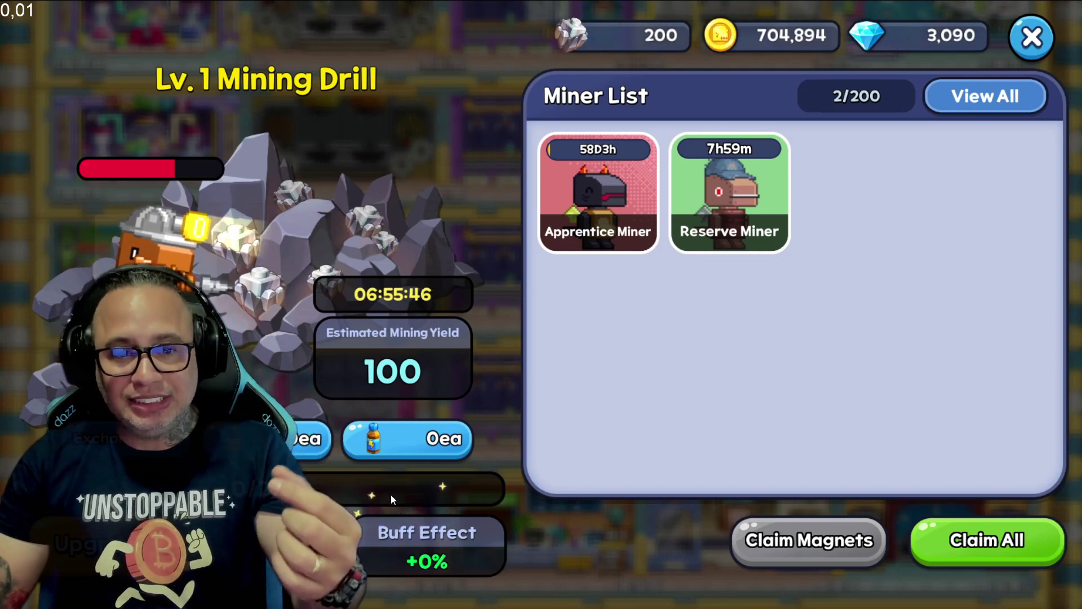
{"action": "left_click", "coordinate": [407, 439]}
{"action": "left_click", "coordinate": [770, 145]}
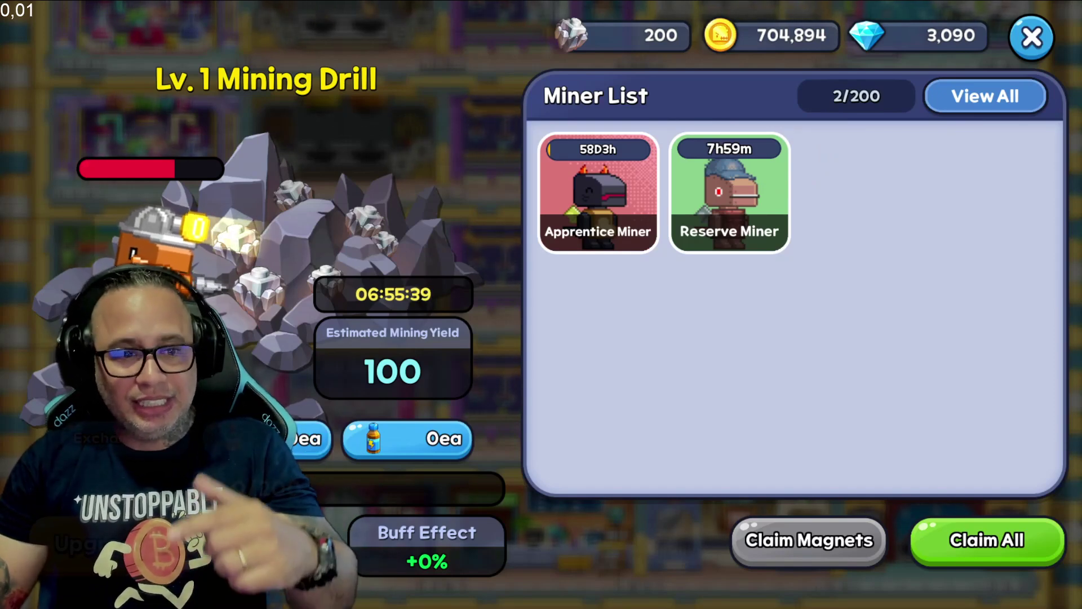
{"action": "left_click", "coordinate": [107, 438]}
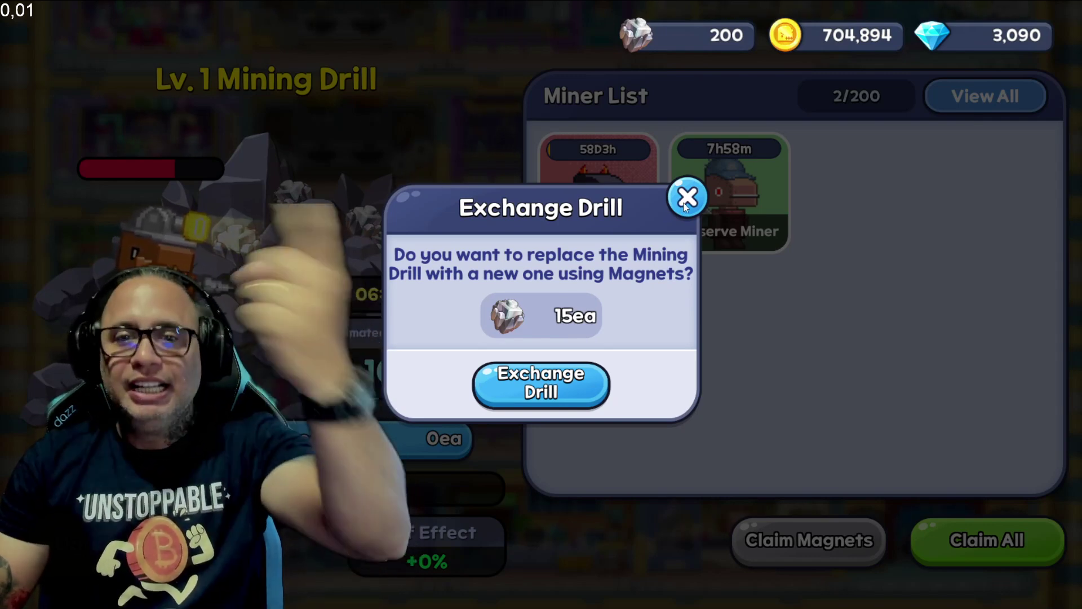
{"action": "left_click", "coordinate": [686, 199]}
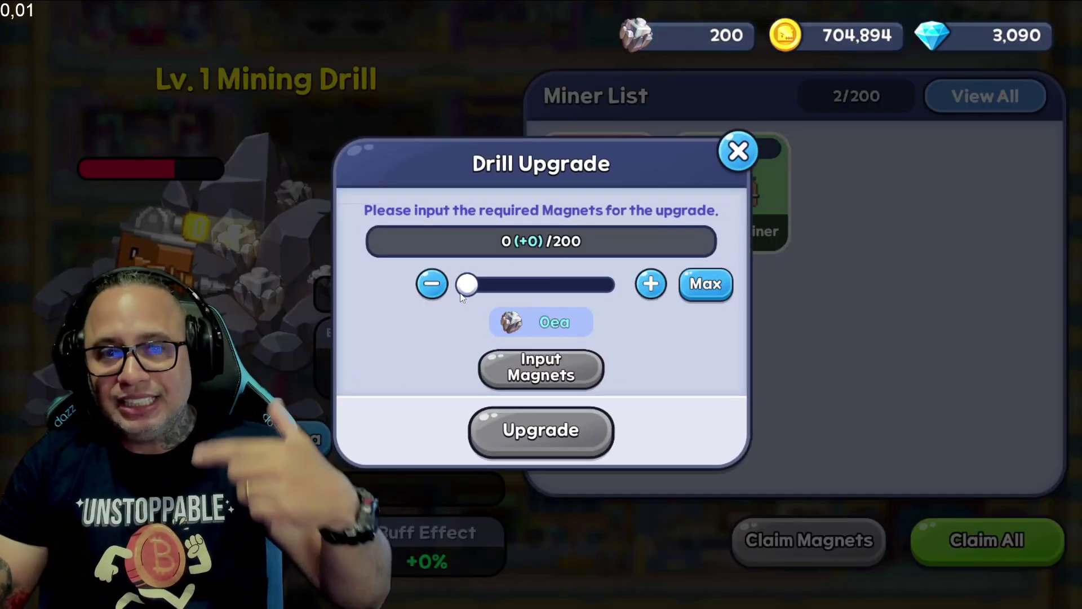
Preview a drill upgrade with 200 Magnets in the game's Mine and close it without inputting them.
{"action": "left_click_drag", "start_coordinate": [462, 285], "coordinate": [613, 291]}
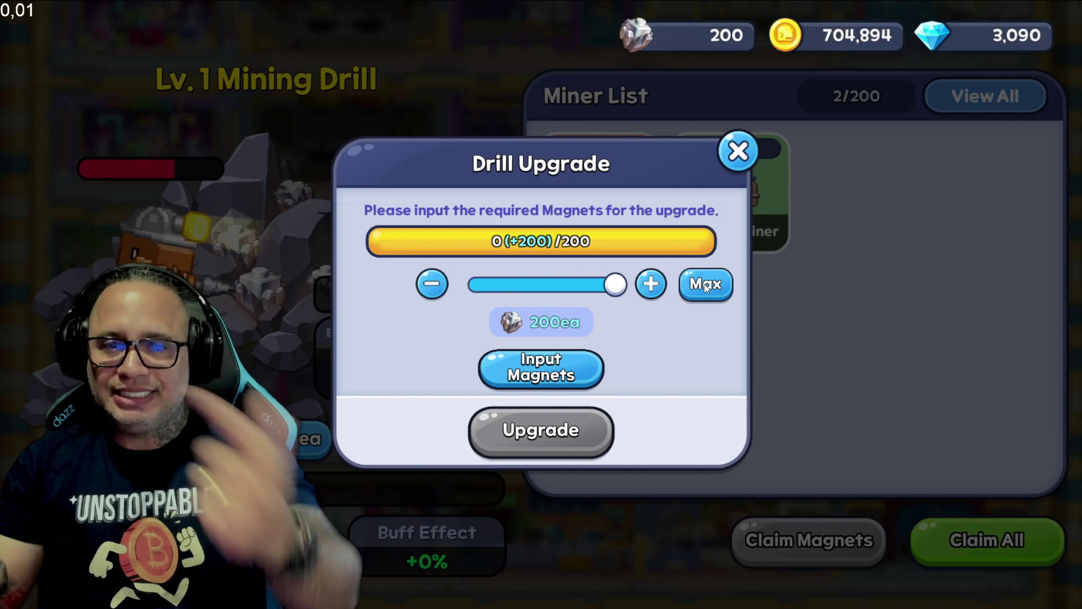
{"action": "left_click", "coordinate": [737, 151]}
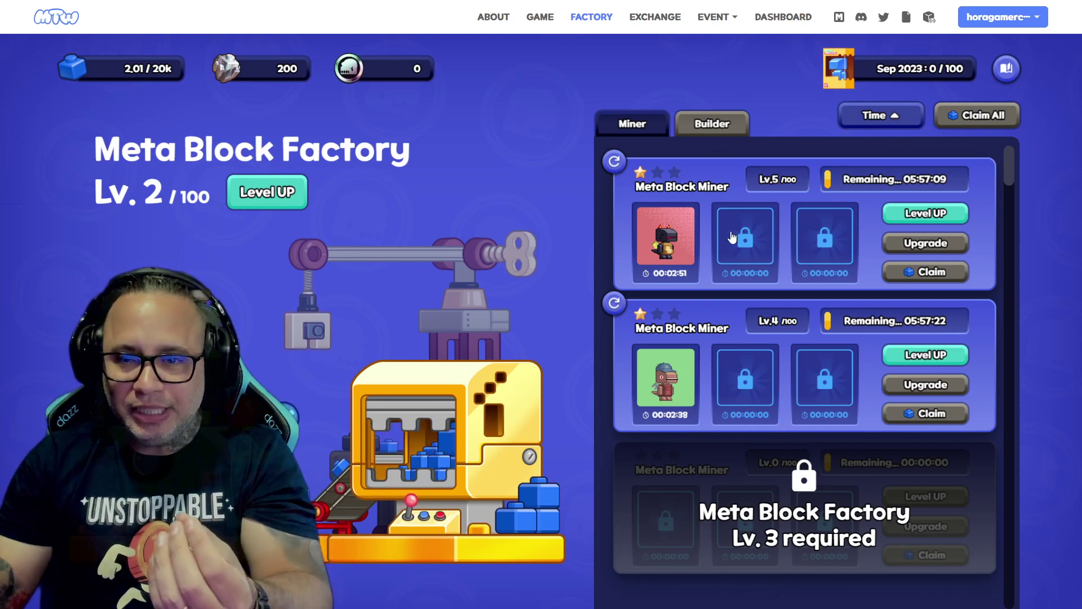
Check the unlock requirement of the first Meta Block Miner's second slot in the web factory, and look over the factory's resource balances.
{"action": "left_click", "coordinate": [749, 243]}
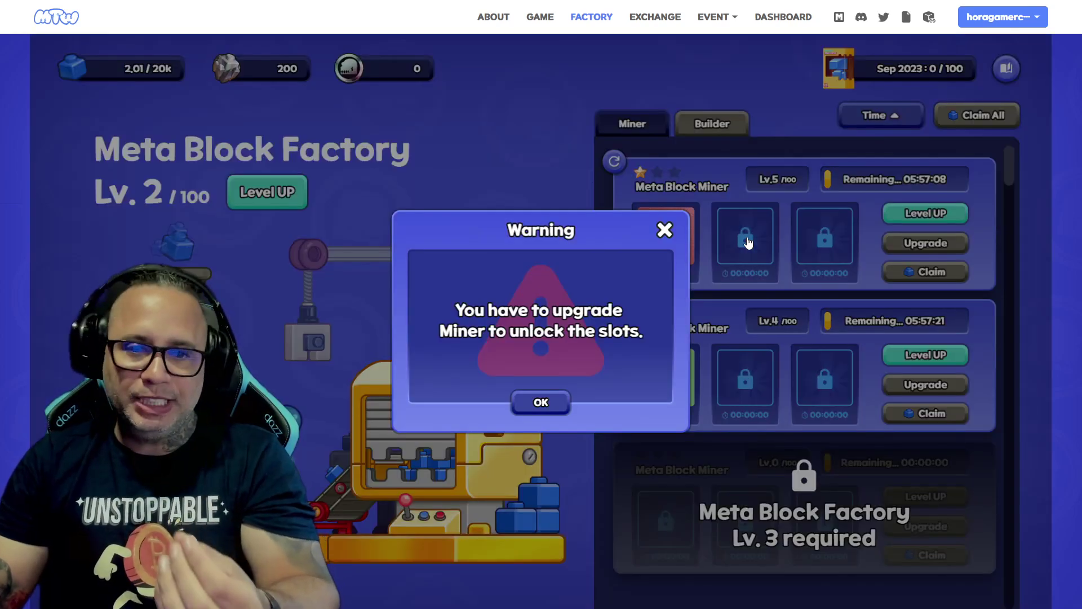
{"action": "left_click", "coordinate": [672, 235]}
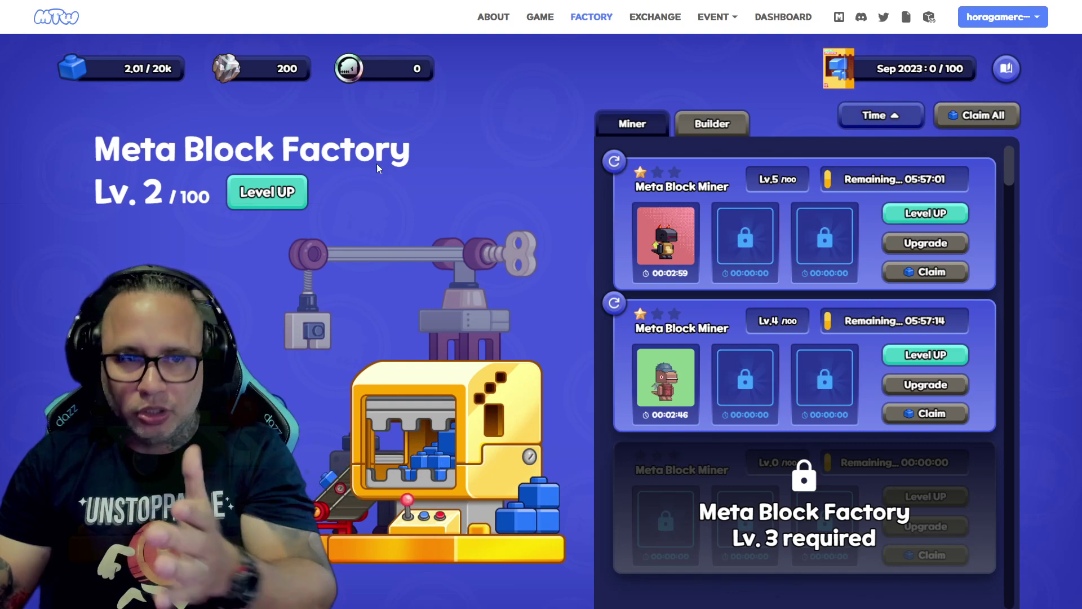
{"action": "mouse_move", "coordinate": [71, 67]}
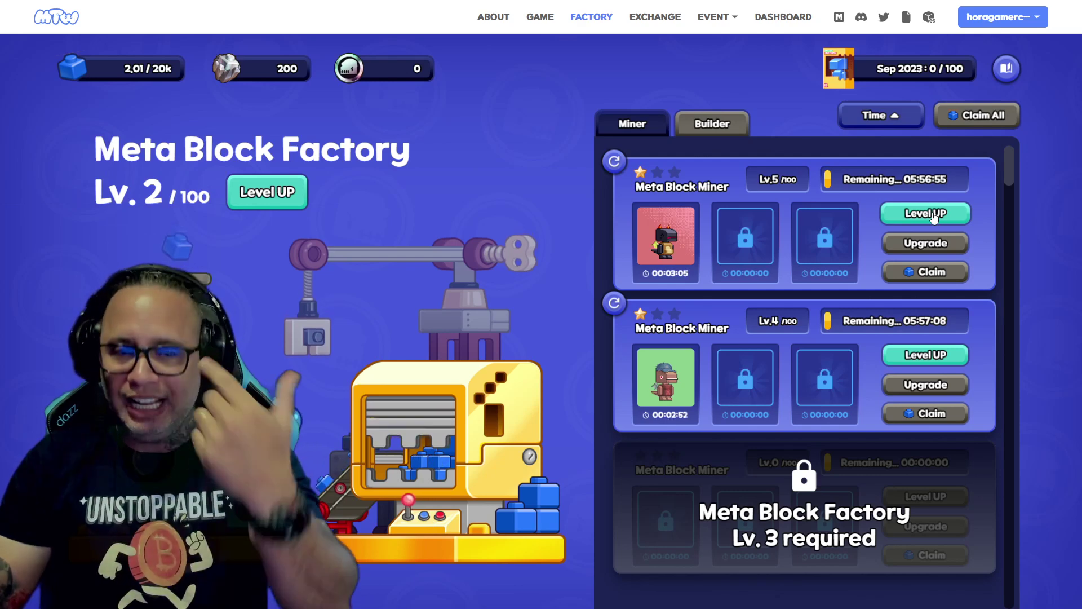
View the exchange page and the dashboard's Klaytn NFT section, and browse the MTDZ THE GAME - GOLDBOX collection on OpenSea.
{"action": "left_click", "coordinate": [655, 17]}
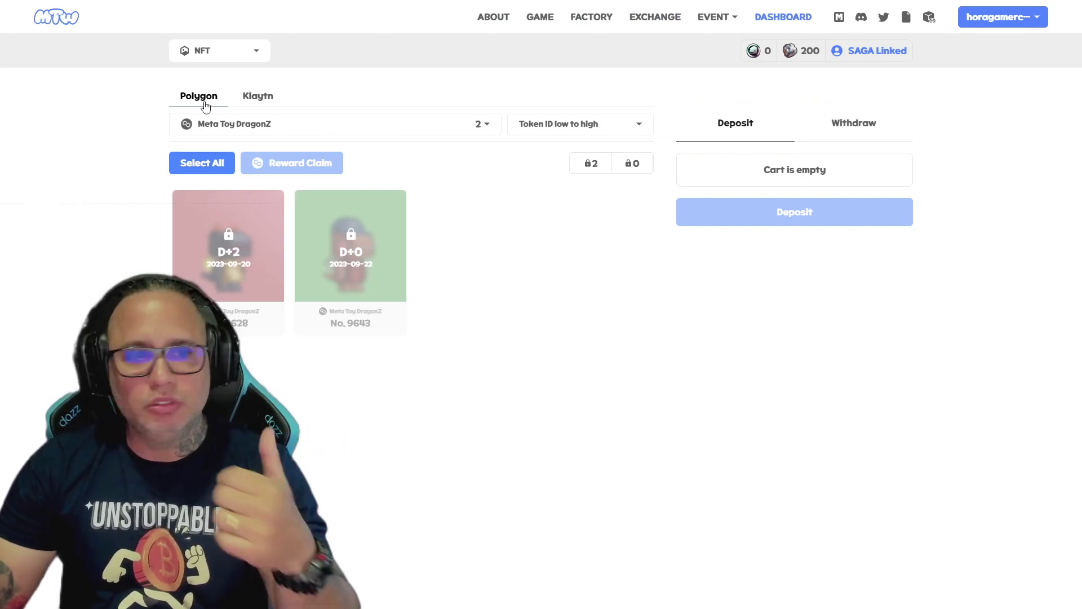
{"action": "left_click", "coordinate": [262, 107]}
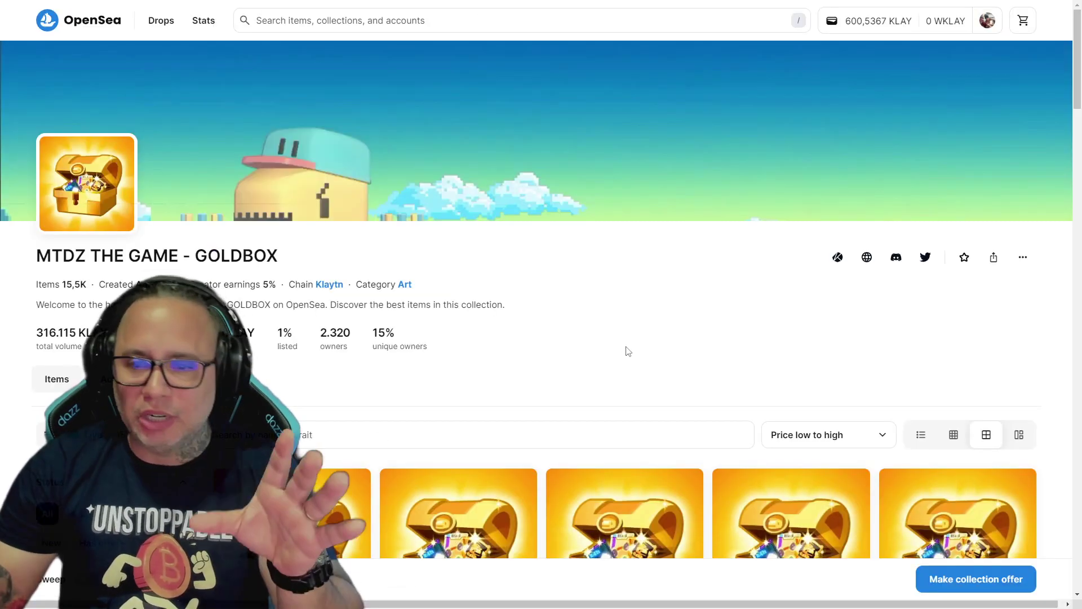
{"action": "scroll", "coordinate": [626, 350], "scroll_direction": "down", "scroll_amount": 2}
{"action": "scroll", "coordinate": [626, 350], "scroll_direction": "up", "scroll_amount": 2}
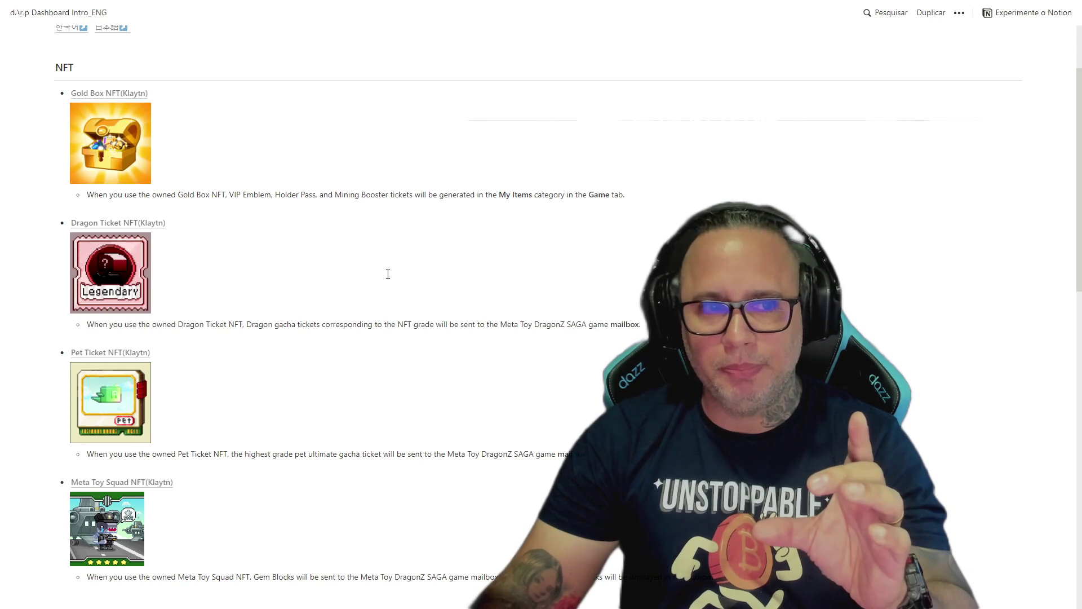
Read the Notion guide's NFT usage descriptions and browse the prices of the Meta Toy Squad collection on OpenSea.
{"action": "scroll", "coordinate": [225, 198], "scroll_direction": "down", "scroll_amount": 2}
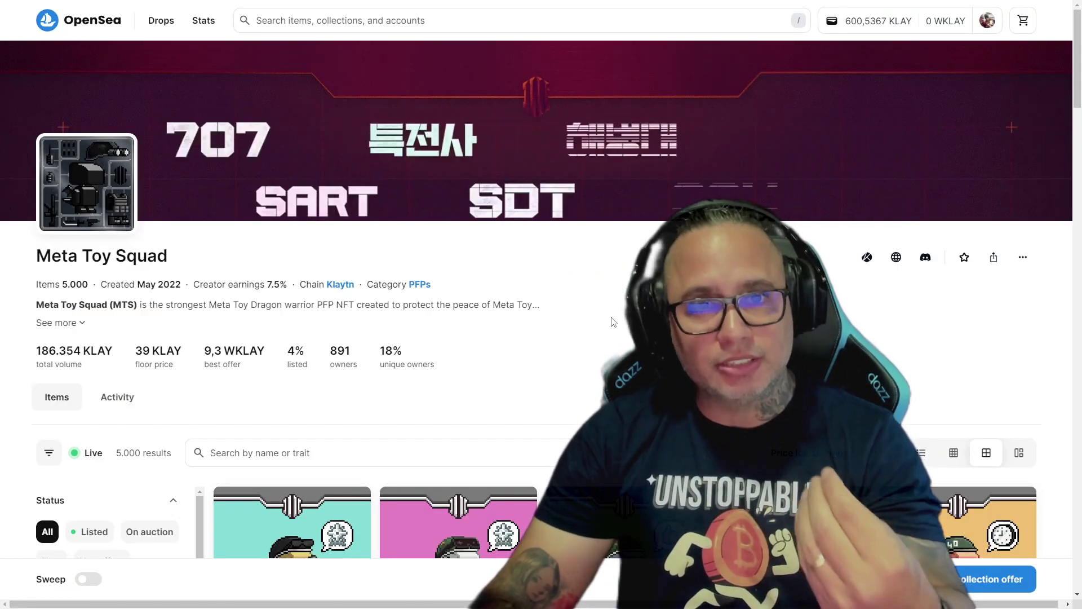
{"action": "scroll", "coordinate": [623, 326], "scroll_direction": "down", "scroll_amount": 1}
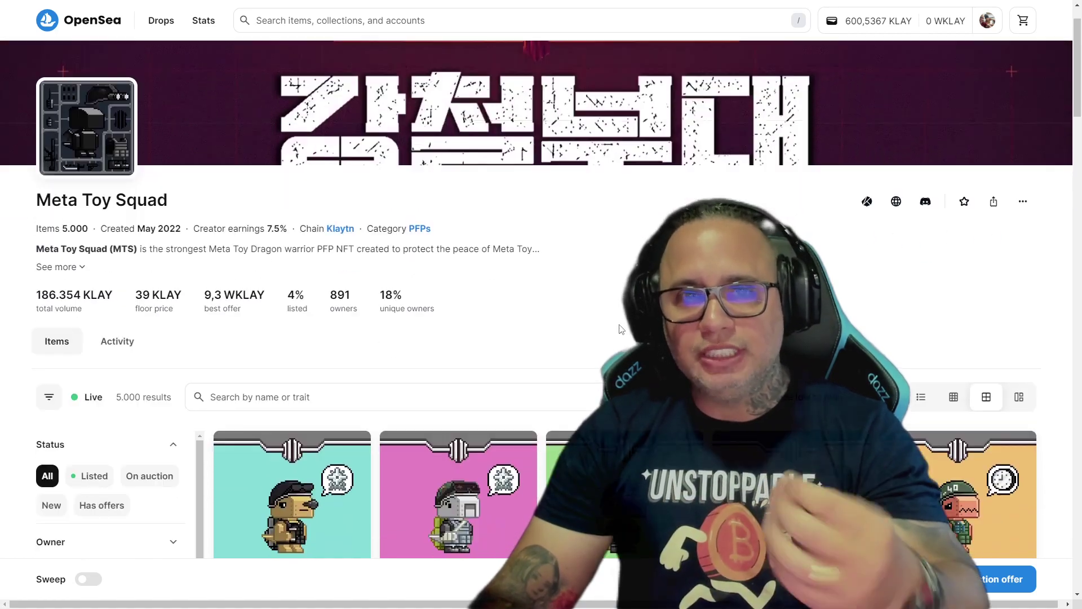
{"action": "scroll", "coordinate": [619, 320], "scroll_direction": "down", "scroll_amount": 2}
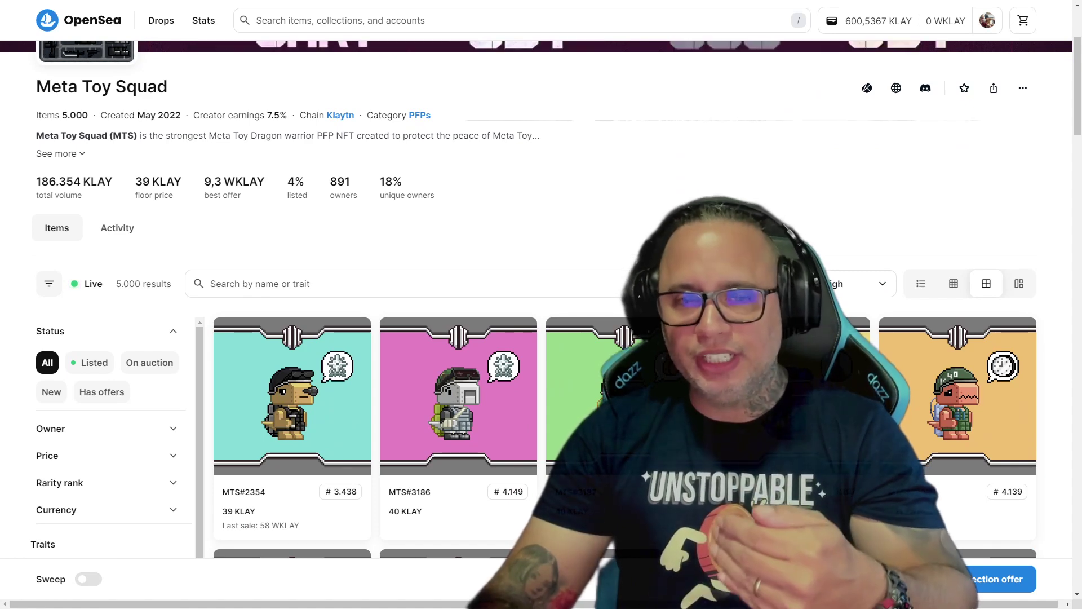
{"action": "scroll", "coordinate": [541, 304], "scroll_direction": "down", "scroll_amount": 2}
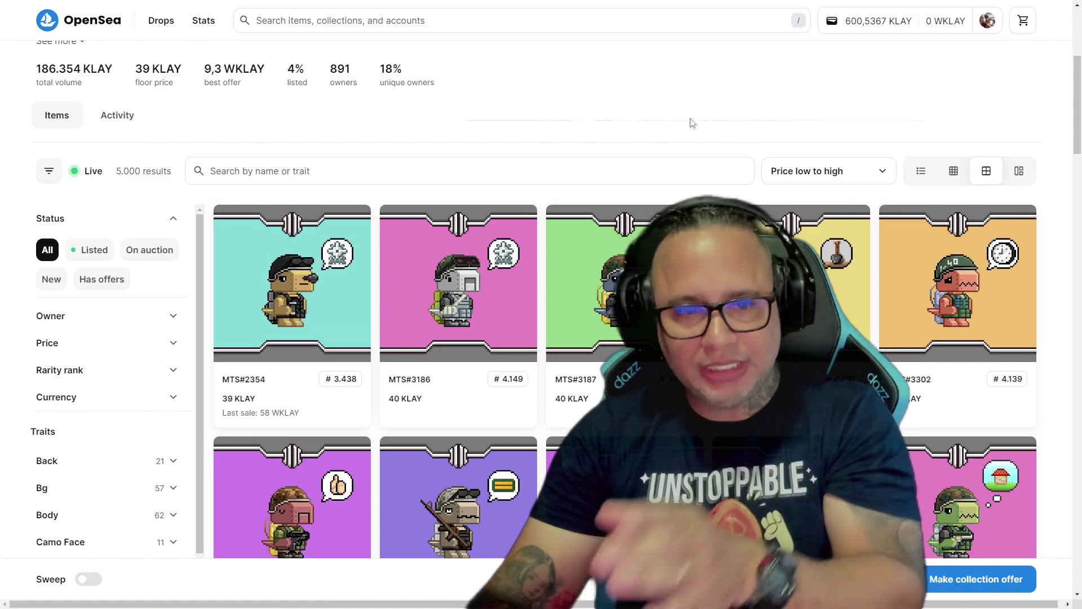
{"action": "scroll", "coordinate": [692, 123], "scroll_direction": "up", "scroll_amount": 5}
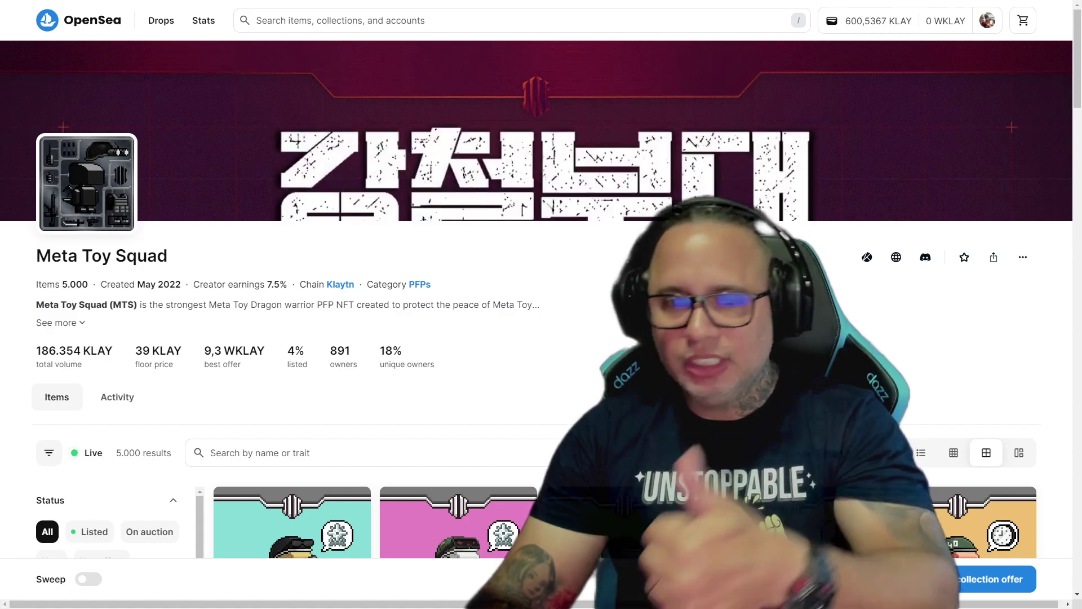
{"action": "scroll", "coordinate": [541, 304], "scroll_direction": "down", "scroll_amount": 2}
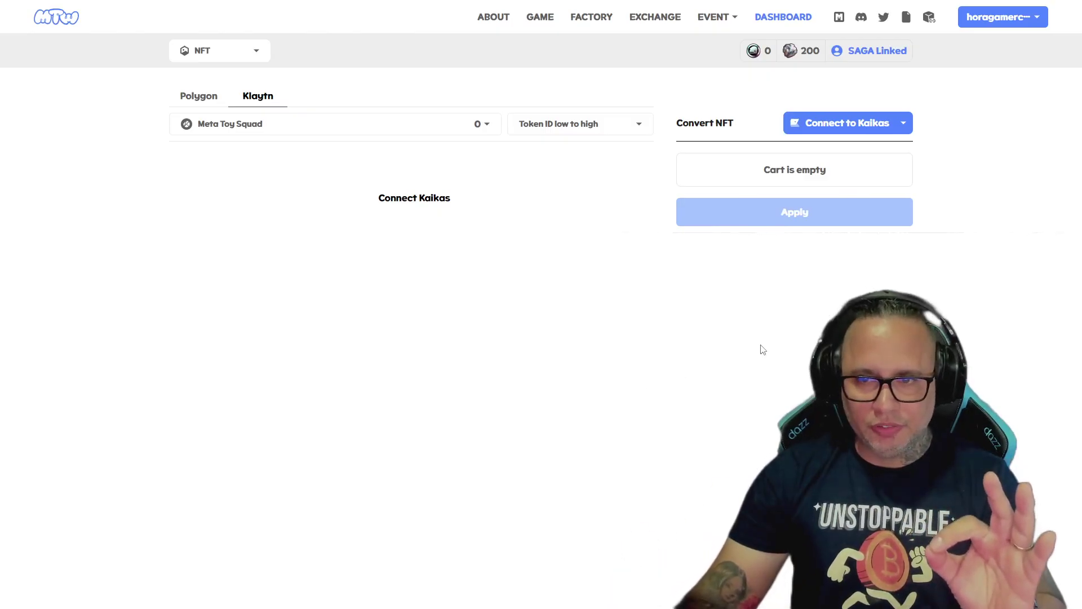
Connect the Kaikas wallet to the MTW dashboard and view its Meta Toy Squad, GOLDBOX and PET NFTs.
{"action": "left_click", "coordinate": [828, 124]}
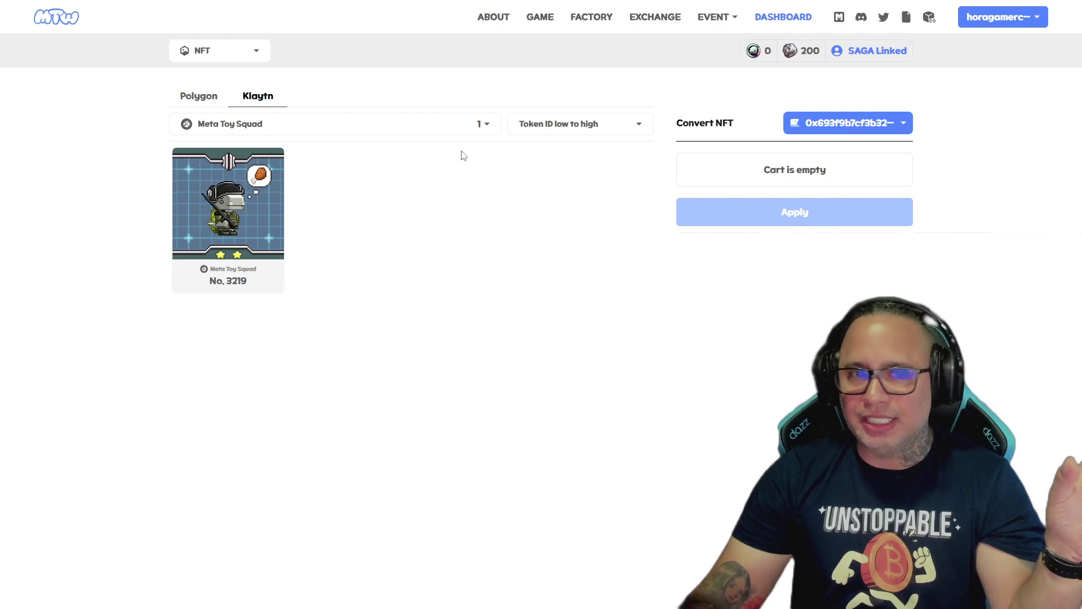
{"action": "left_click", "coordinate": [487, 129]}
{"action": "left_click", "coordinate": [354, 177]}
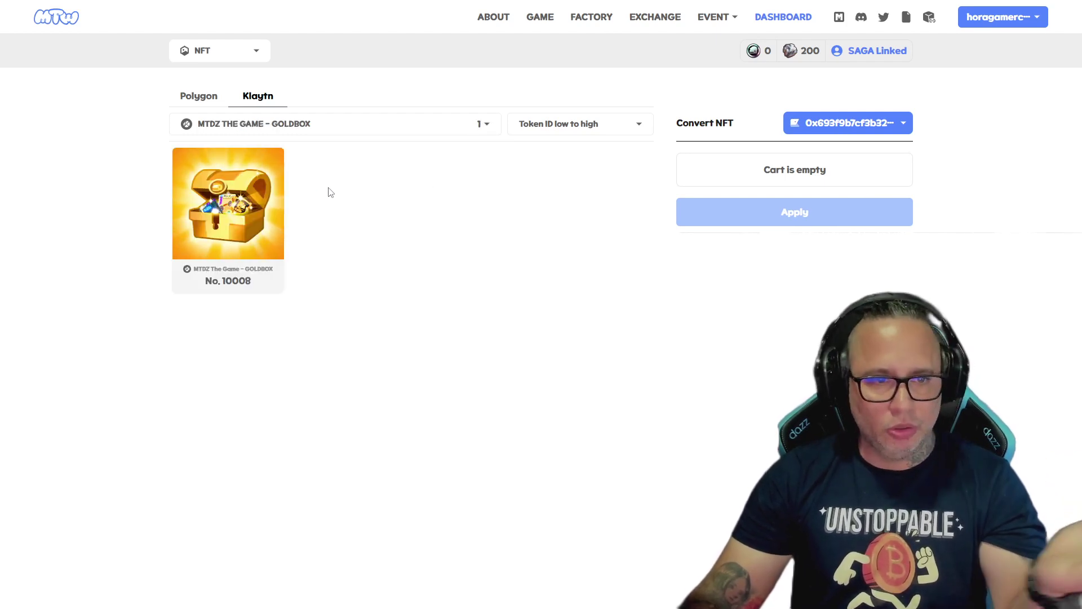
{"action": "left_click", "coordinate": [483, 130]}
{"action": "left_click", "coordinate": [276, 150]}
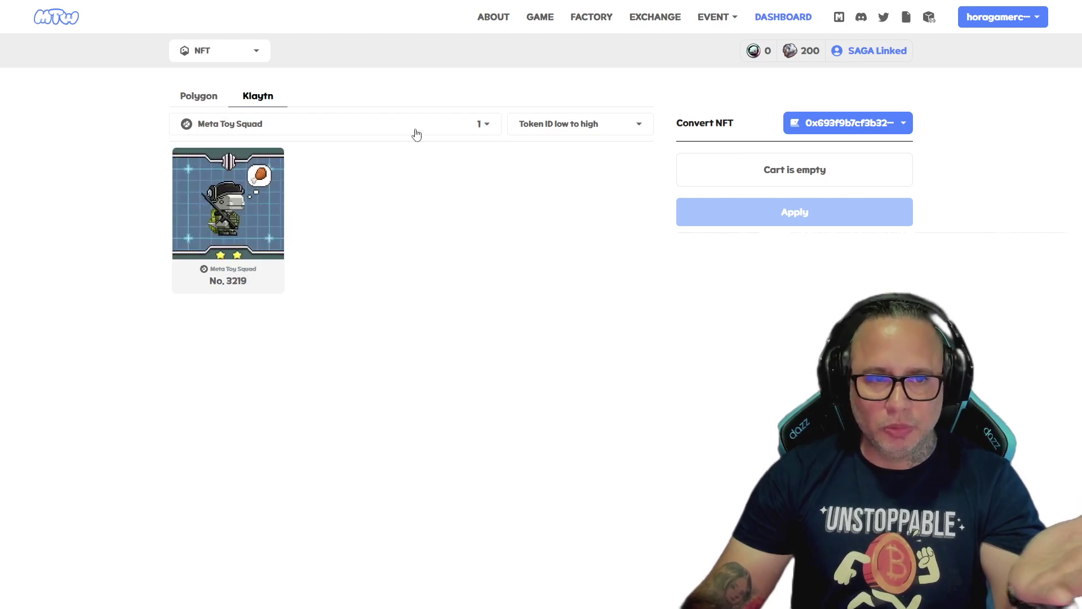
{"action": "left_click", "coordinate": [478, 131]}
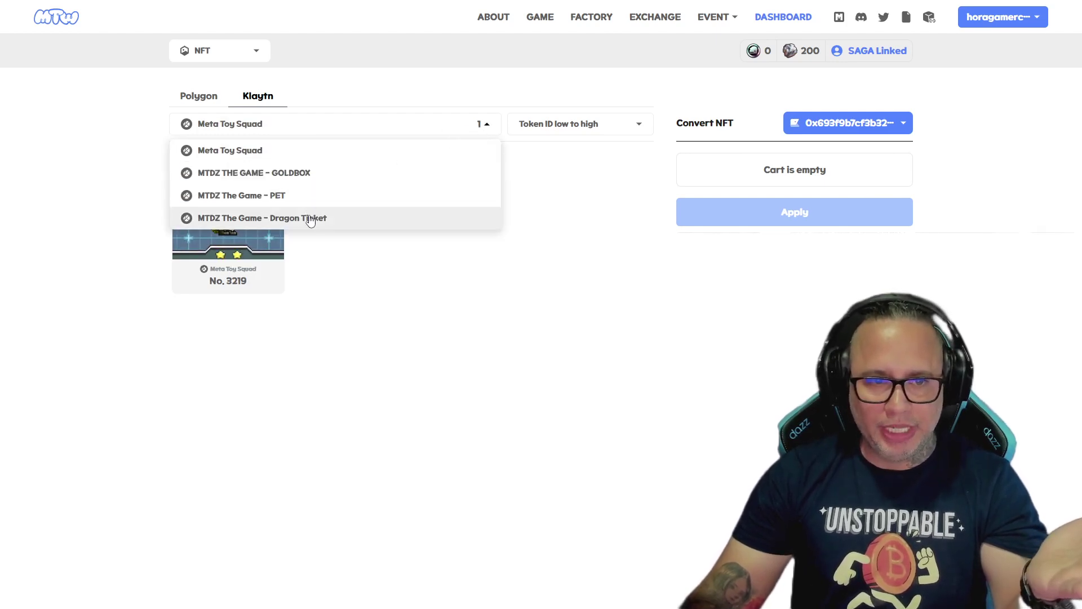
{"action": "left_click", "coordinate": [309, 199]}
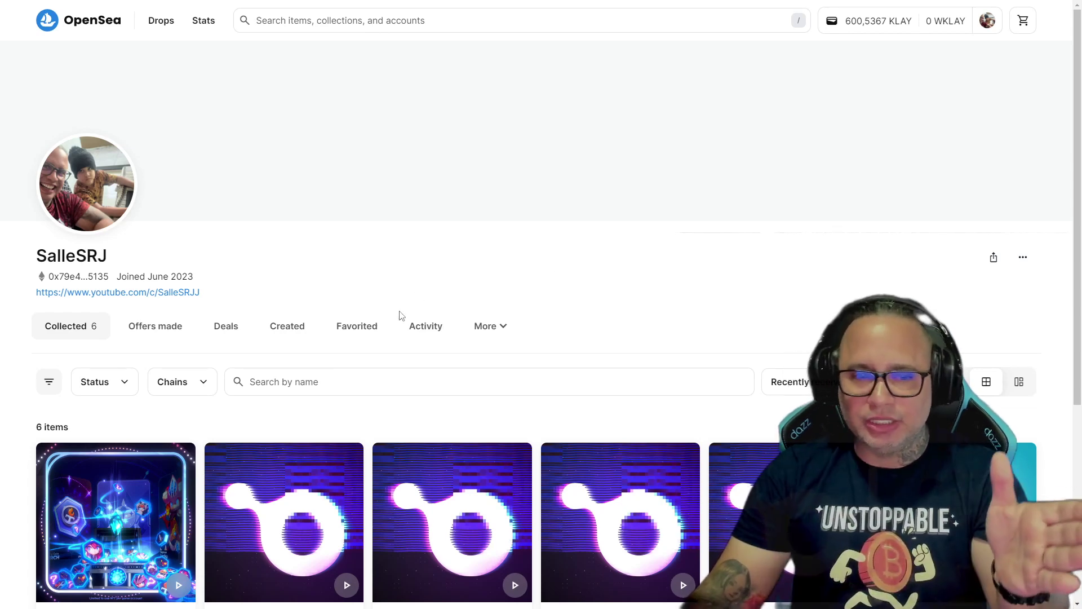
Browse the collected items on the OpenSea profile and open the CLASHMON MYSTERY BOX item.
{"action": "scroll", "coordinate": [268, 366], "scroll_direction": "down", "scroll_amount": 2}
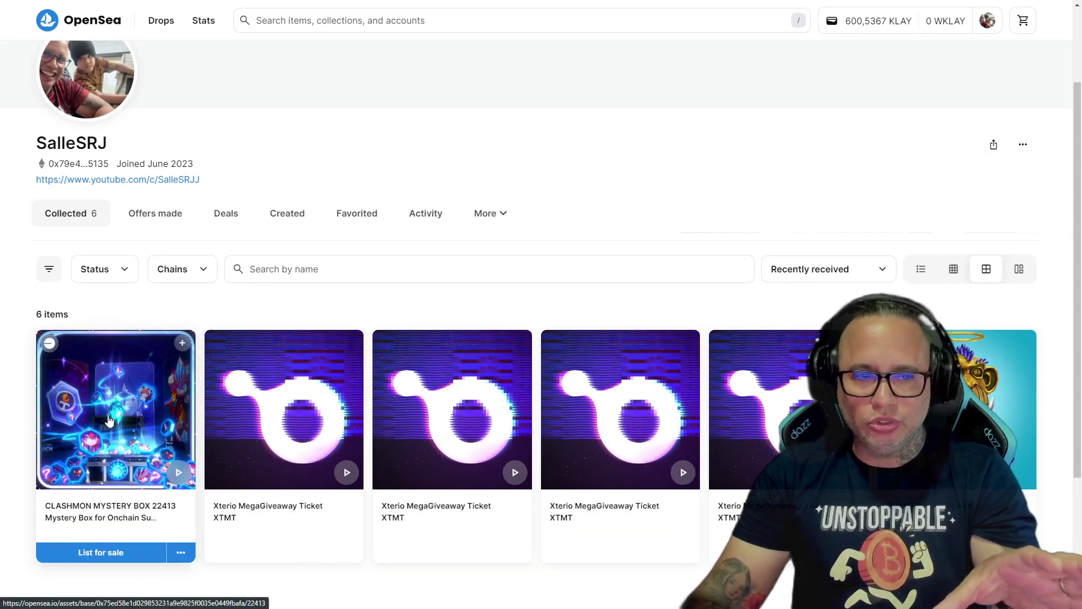
{"action": "left_click", "coordinate": [109, 420]}
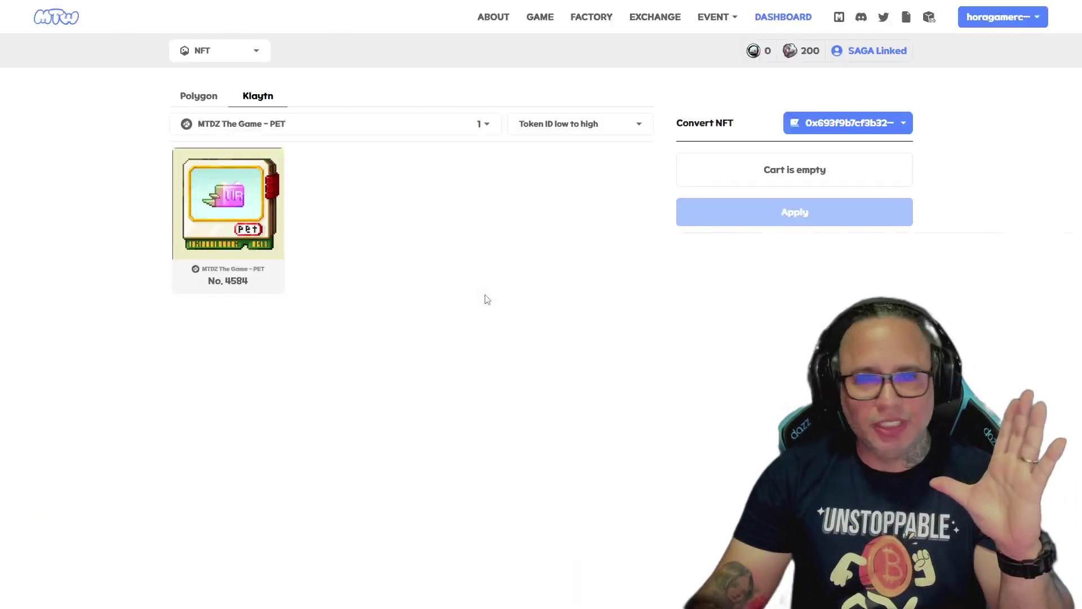
Check the dashboard's Polygon NFTs, and convert the Klaytn Meta Toy Squad NFT No. 3219 into 6 Gem Blocks.
{"action": "left_click", "coordinate": [210, 101]}
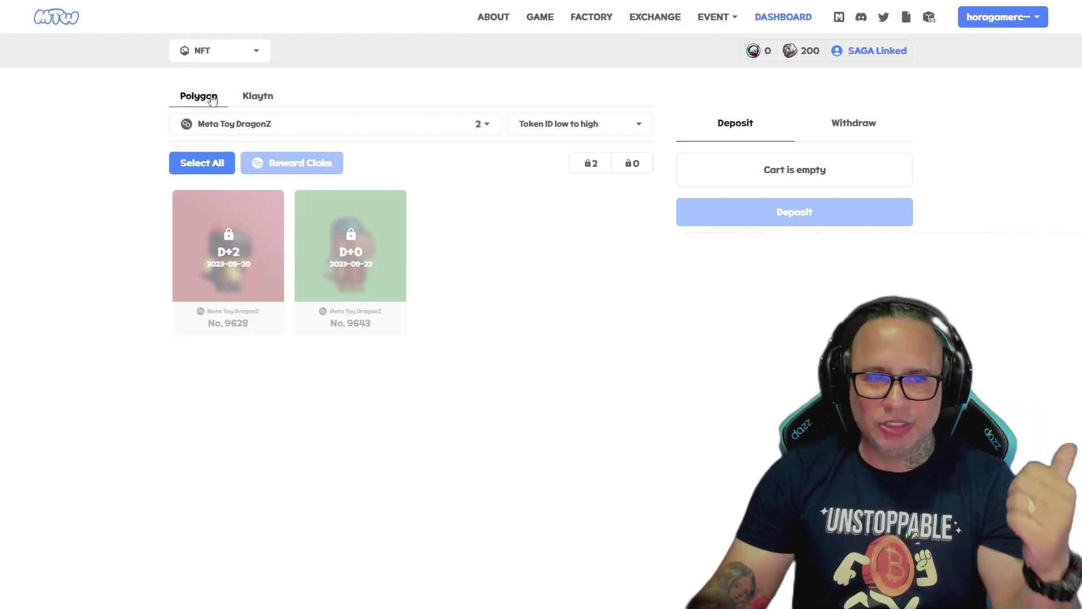
{"action": "left_click", "coordinate": [260, 103]}
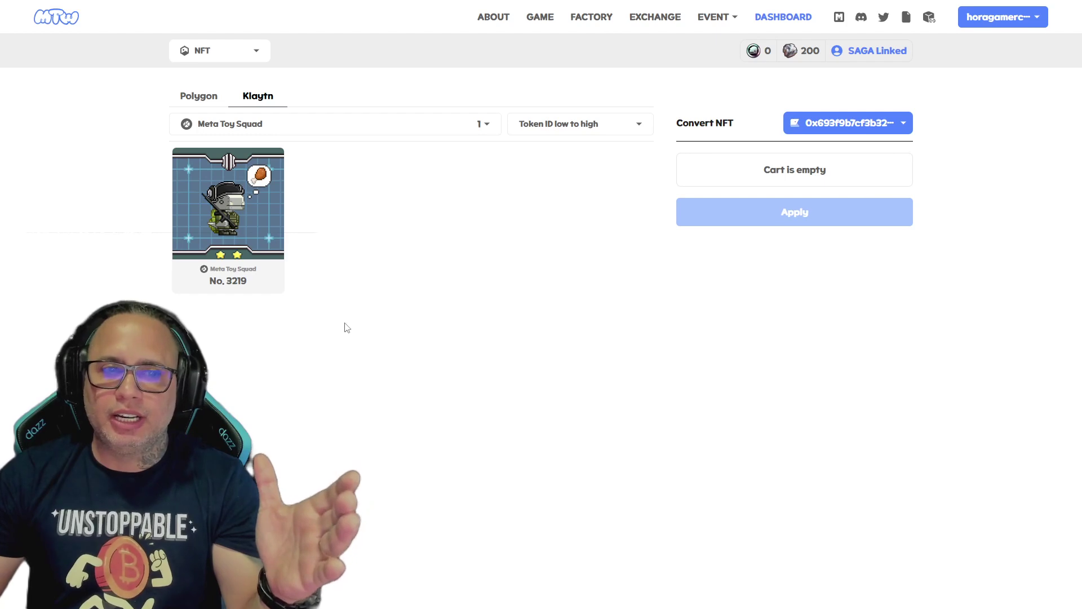
{"action": "left_click", "coordinate": [281, 221]}
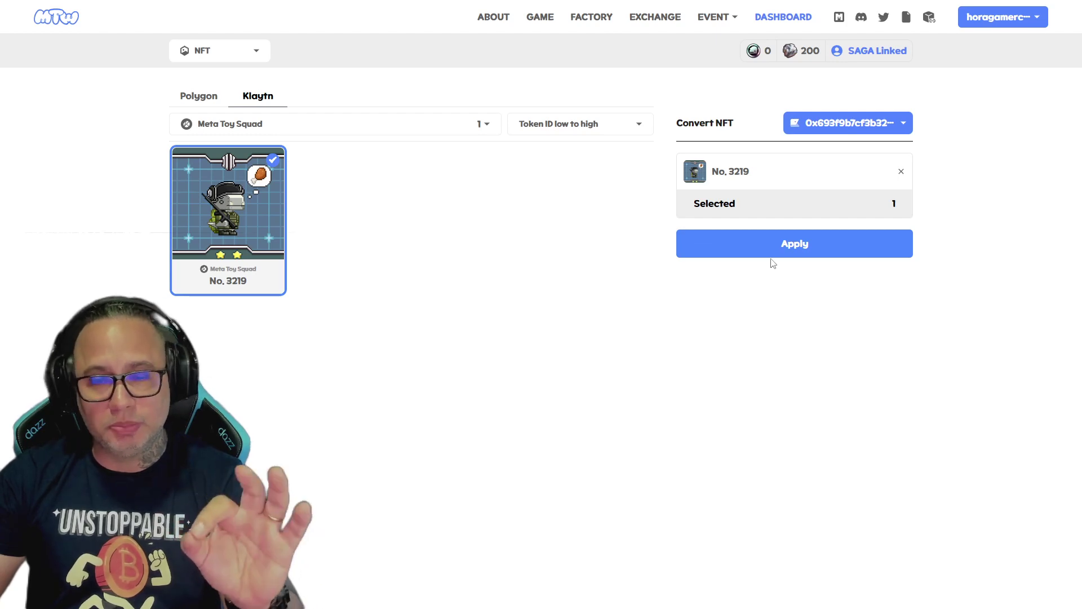
{"action": "left_click", "coordinate": [785, 250]}
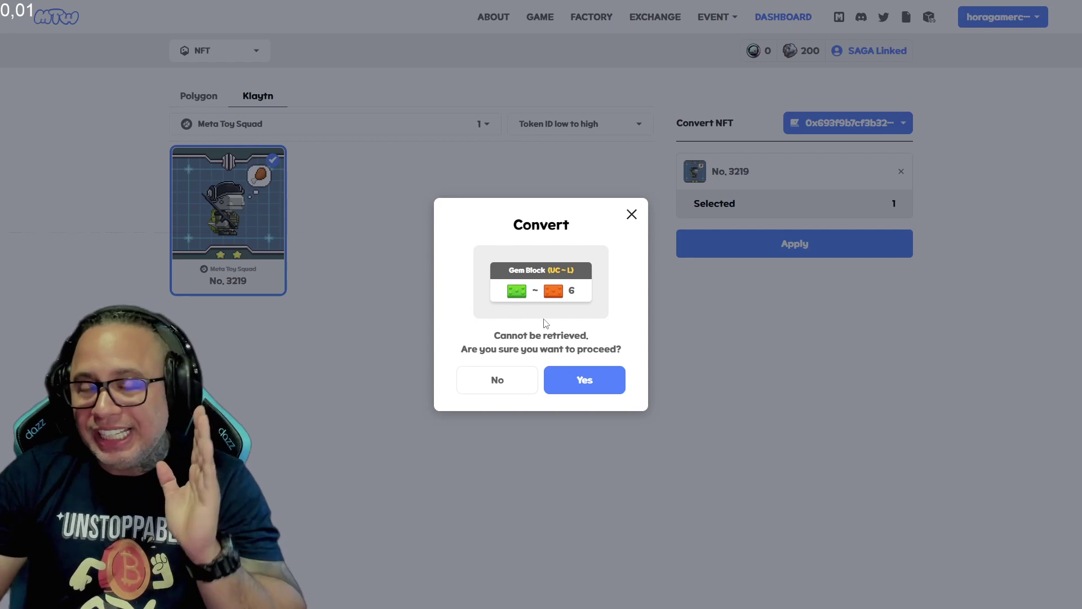
{"action": "left_click", "coordinate": [594, 386]}
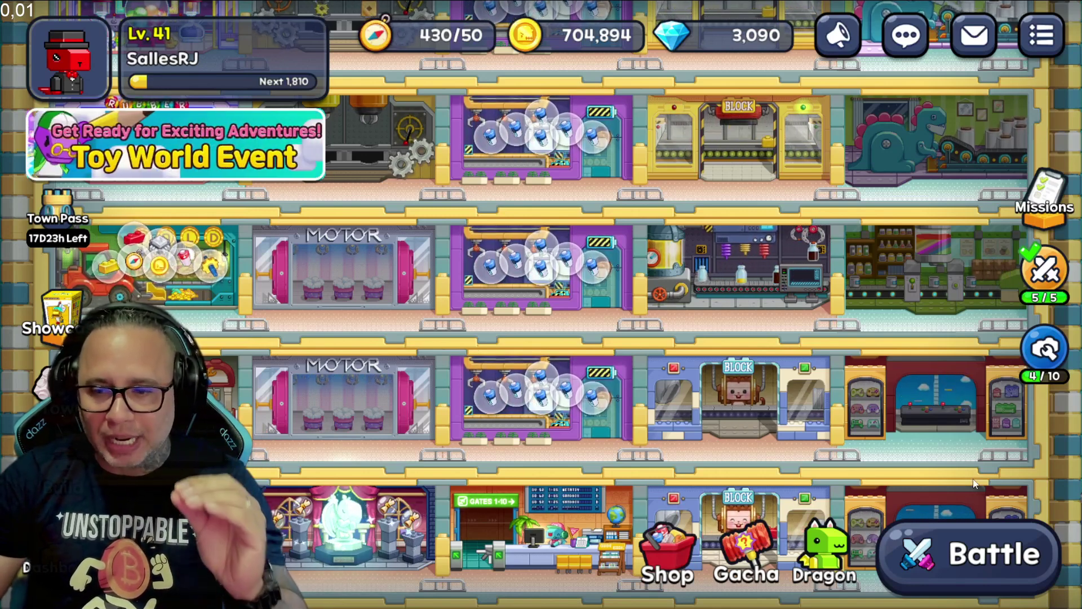
Open stage 4-17 of Sparkling Treasure Island in the game's Exploration and inspect the Gem Blocks among its chance rewards.
{"action": "left_click", "coordinate": [974, 547]}
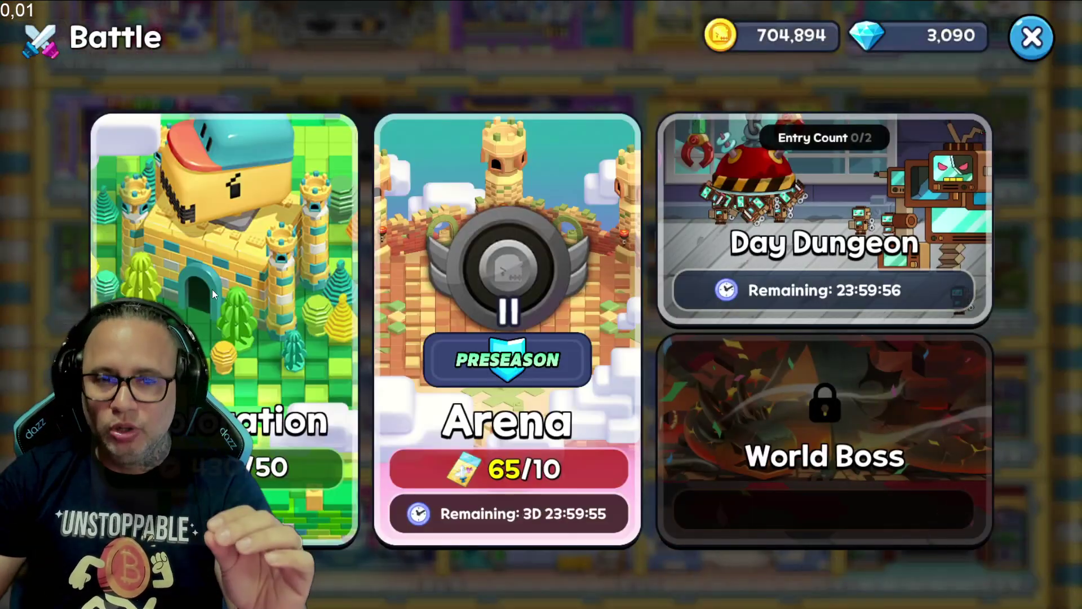
{"action": "left_click", "coordinate": [226, 290]}
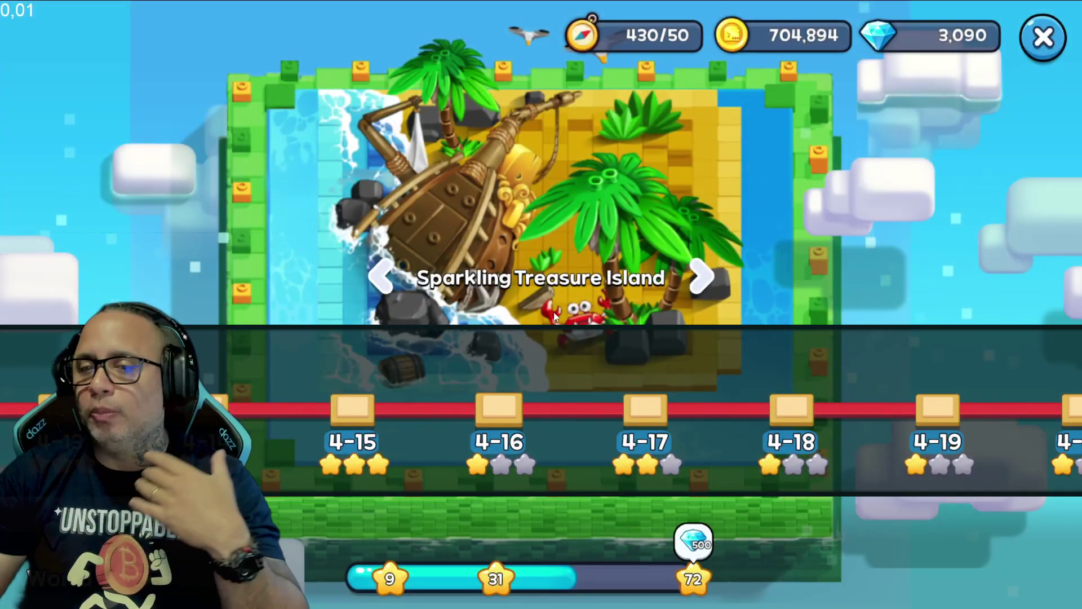
{"action": "left_click", "coordinate": [646, 411]}
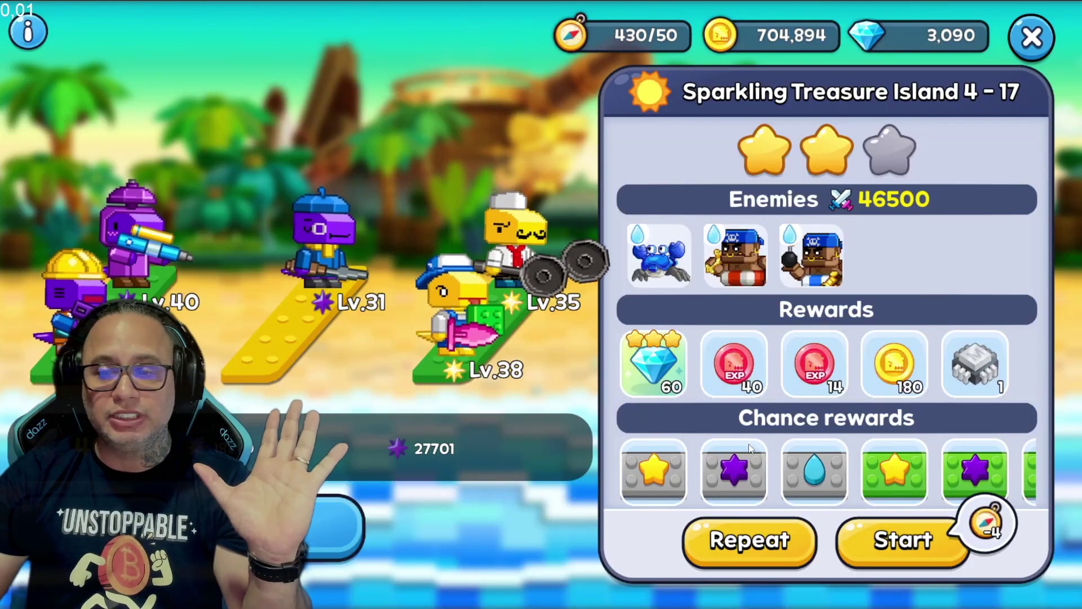
{"action": "left_click_drag", "start_coordinate": [925, 458], "coordinate": [777, 461]}
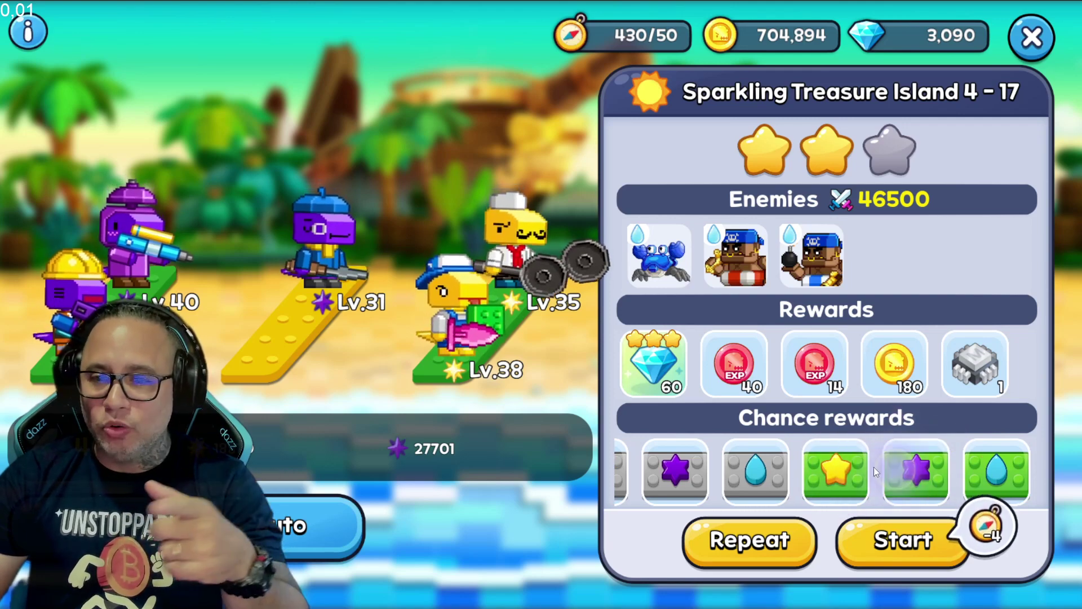
{"action": "left_click", "coordinate": [837, 470]}
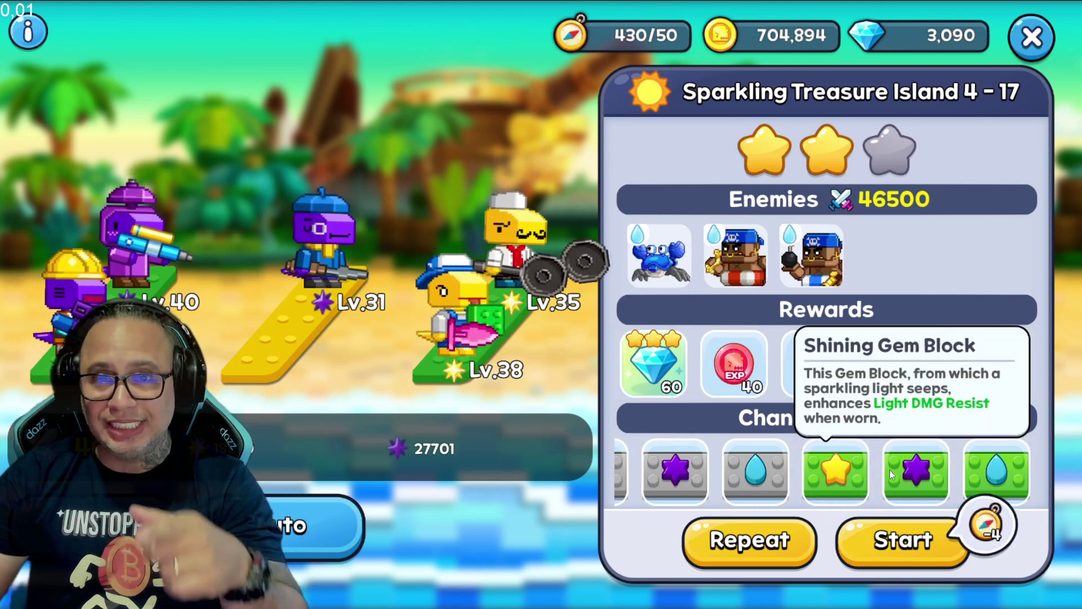
{"action": "left_click", "coordinate": [958, 468]}
{"action": "left_click", "coordinate": [847, 472]}
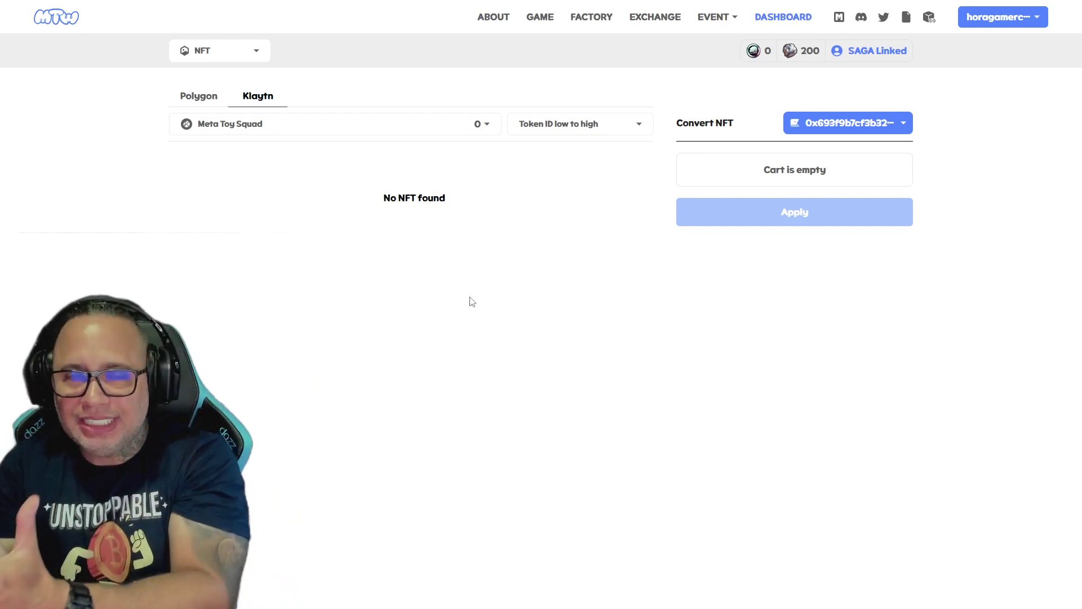
Convert the Klaytn MTDZ THE GAME - GOLDBOX NFT No. 10008 into a VIP Emblem, Holder Pass and Mining Boost, approving the wallet transaction.
{"action": "left_click", "coordinate": [488, 131]}
{"action": "left_click", "coordinate": [361, 170]}
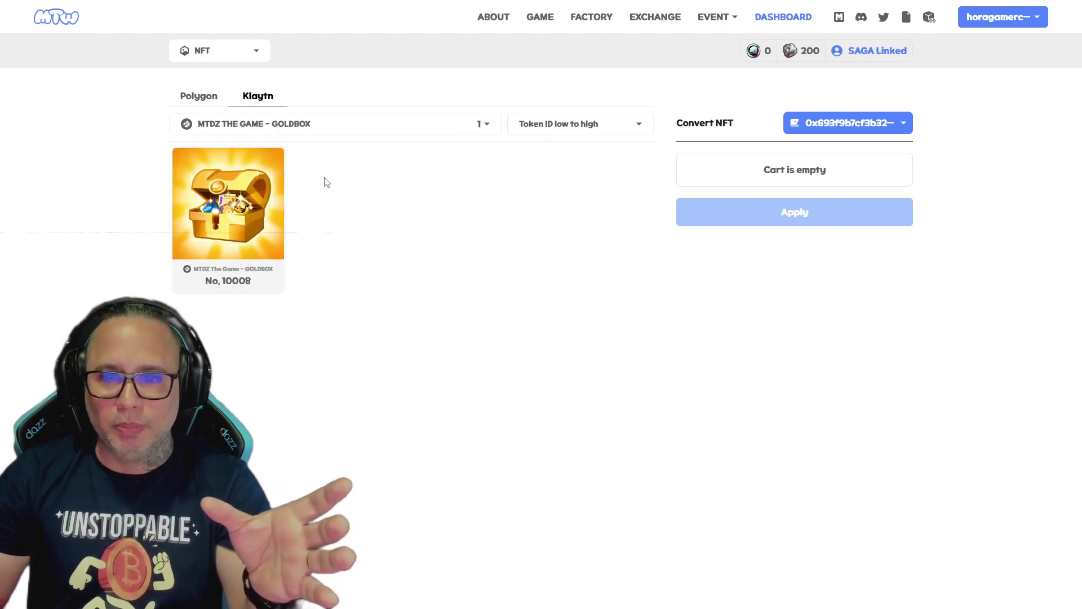
{"action": "left_click", "coordinate": [228, 203]}
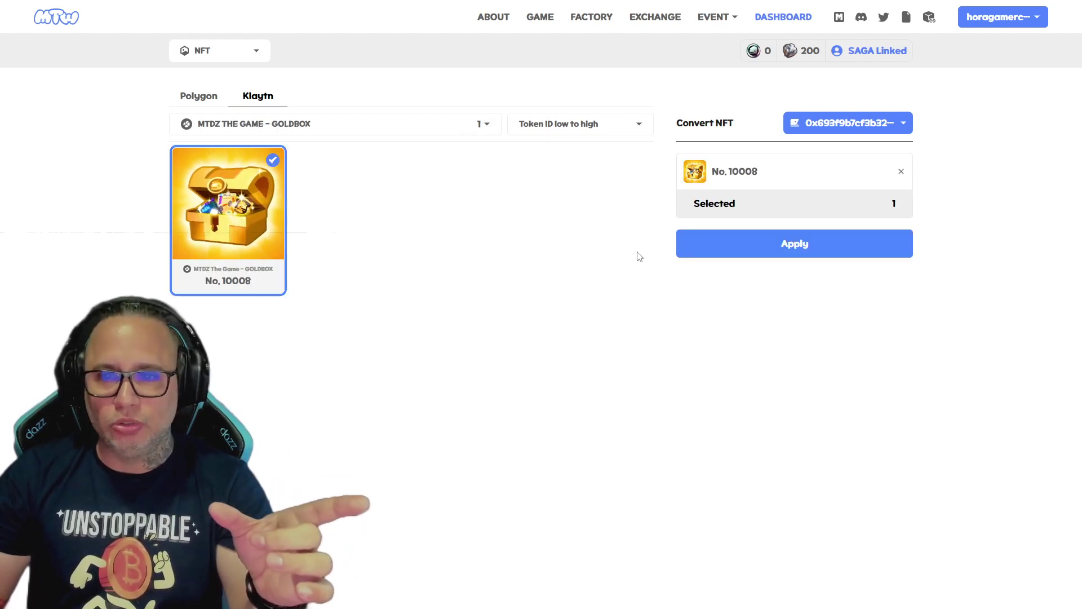
{"action": "left_click", "coordinate": [794, 246]}
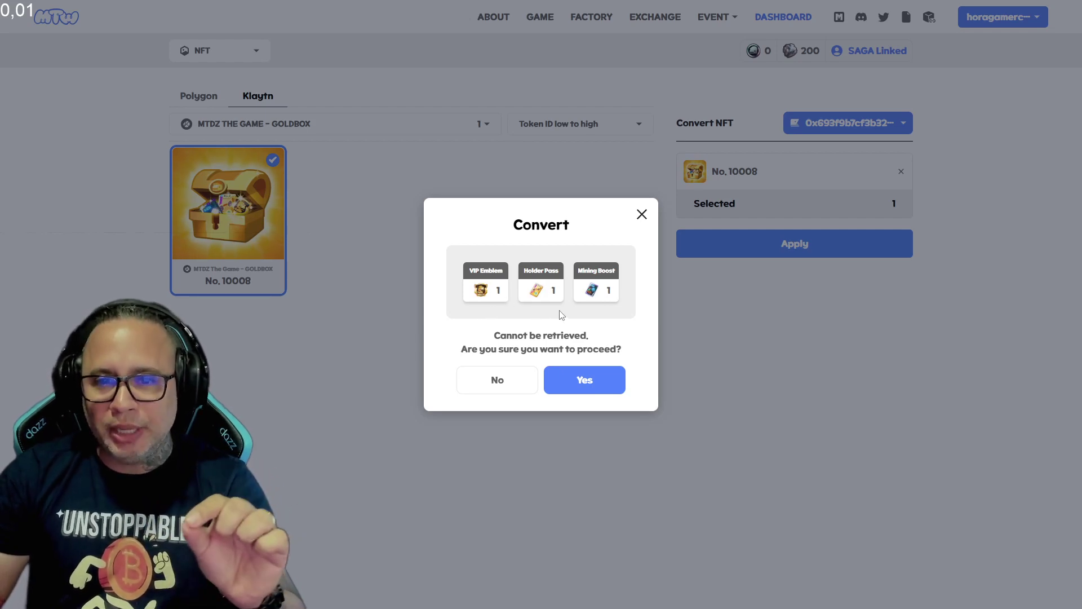
{"action": "left_click", "coordinate": [584, 381]}
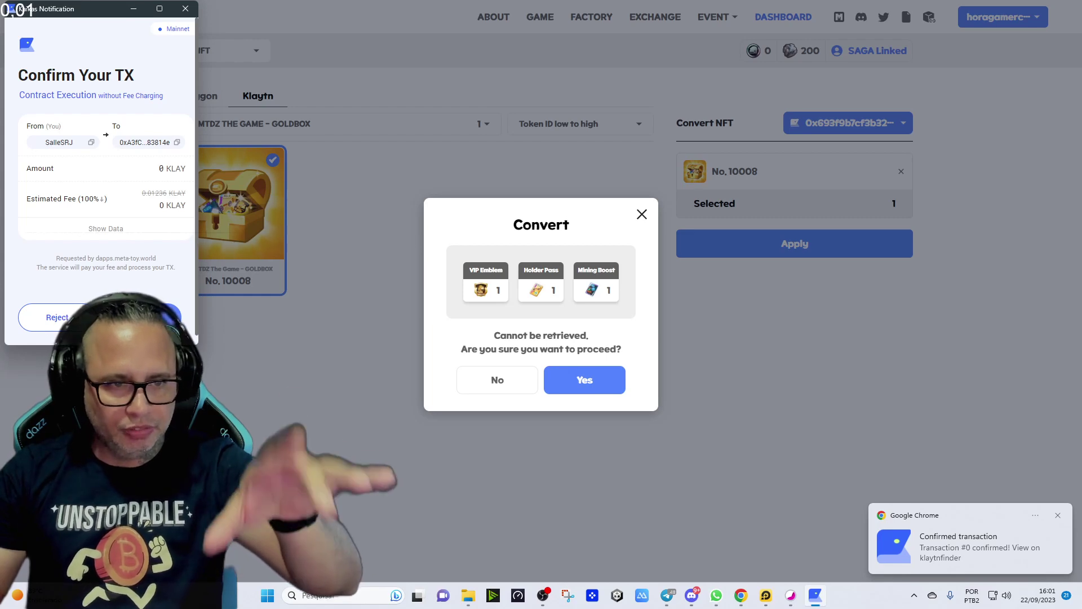
{"action": "left_click", "coordinate": [163, 317]}
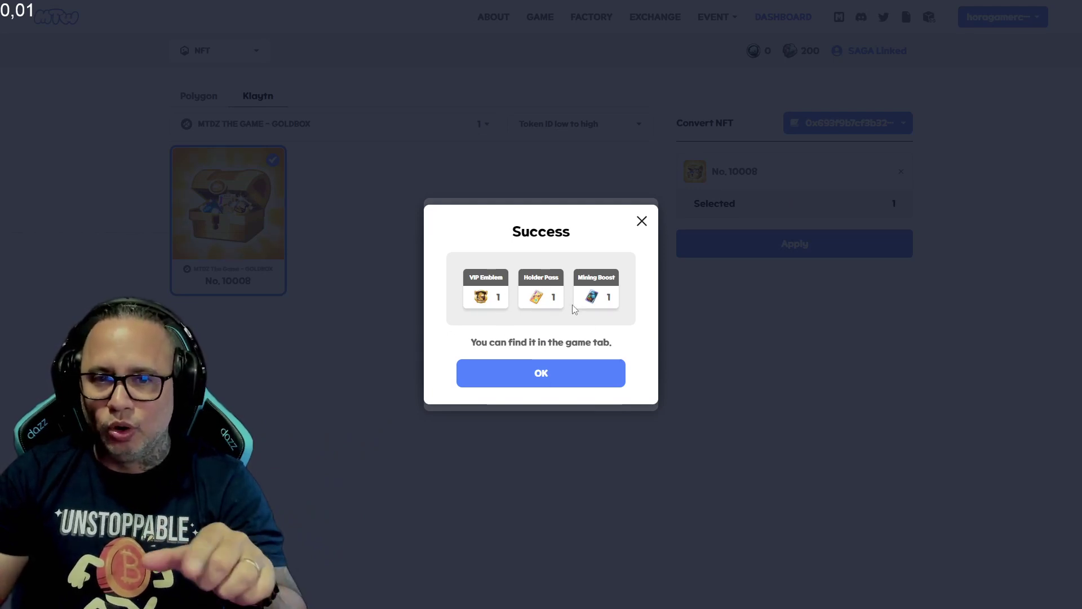
{"action": "left_click", "coordinate": [570, 372]}
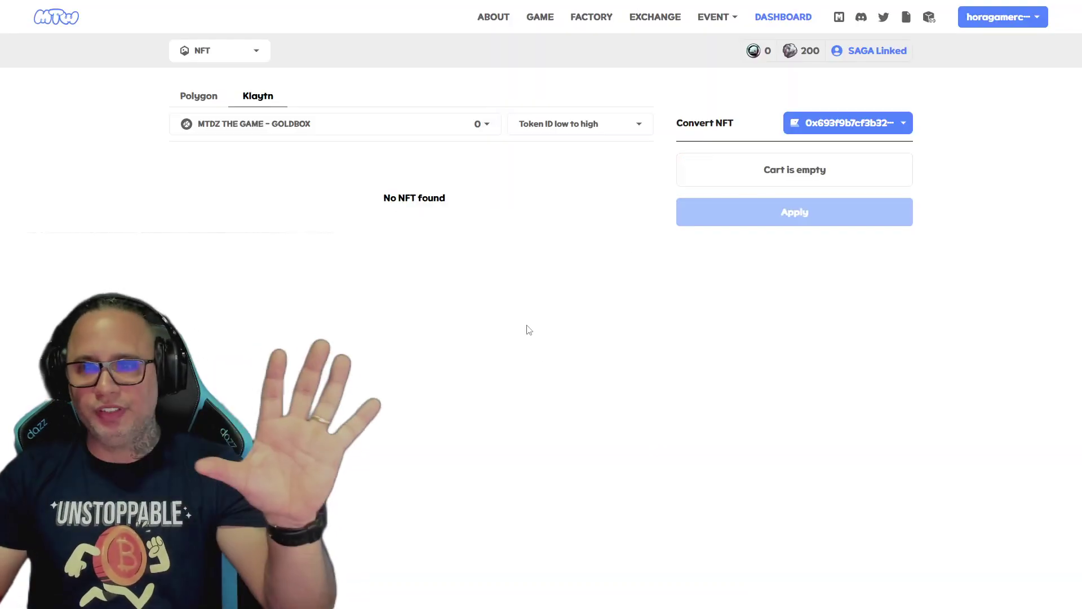
Convert the Klaytn MTDZ The Game - PET NFT No. 4584 into 10 PET Tickets, approving the wallet transaction.
{"action": "left_click", "coordinate": [478, 125]}
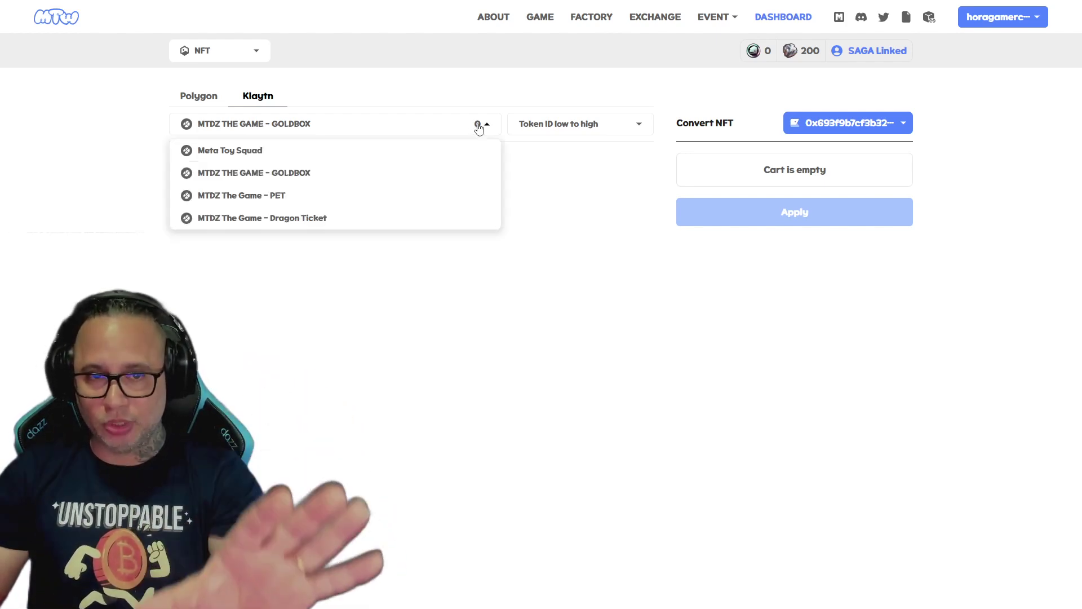
{"action": "left_click", "coordinate": [313, 198]}
{"action": "left_click", "coordinate": [259, 237]}
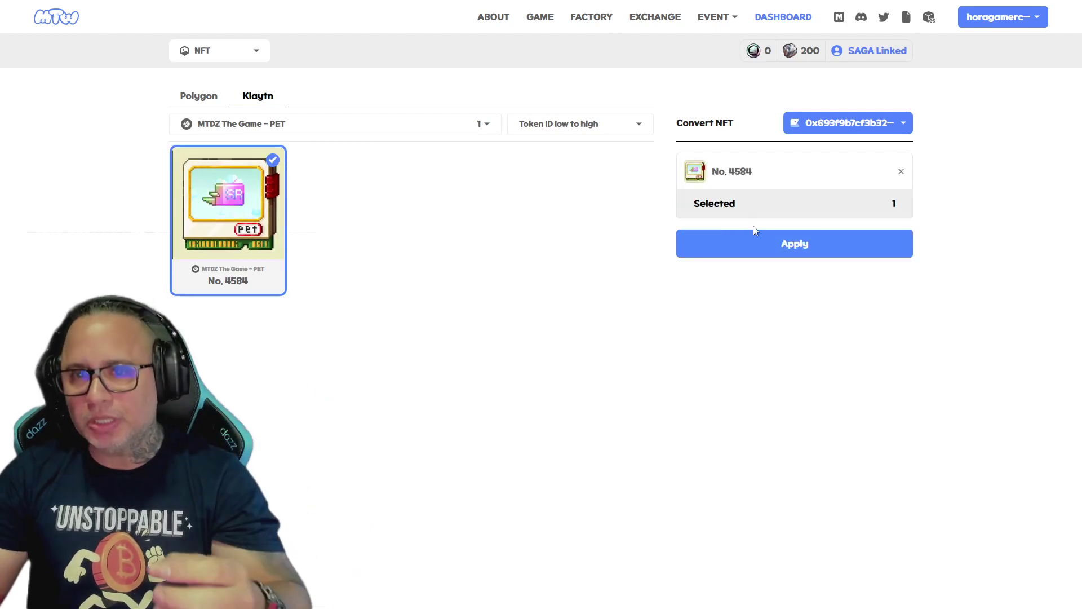
{"action": "left_click", "coordinate": [755, 249]}
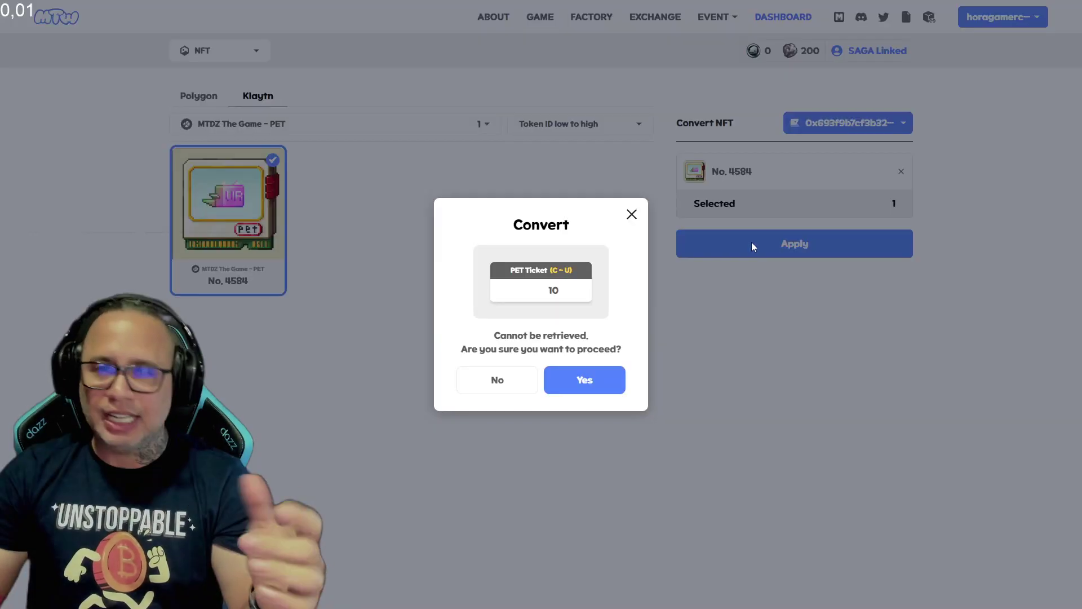
{"action": "left_click", "coordinate": [581, 384]}
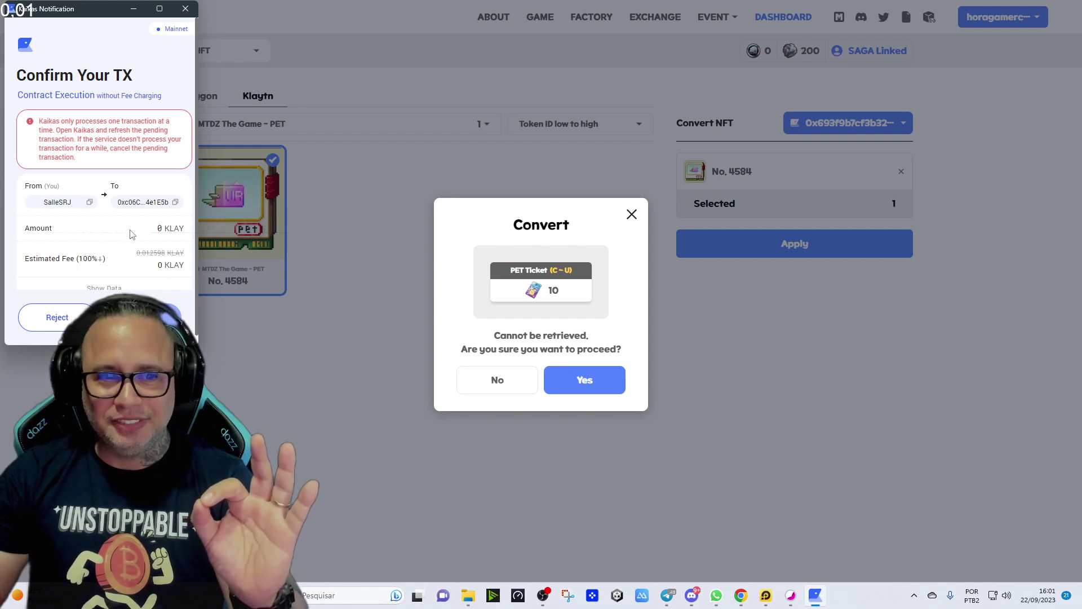
{"action": "scroll", "coordinate": [131, 234], "scroll_direction": "down", "scroll_amount": 2}
{"action": "scroll", "coordinate": [102, 203], "scroll_direction": "up", "scroll_amount": 1}
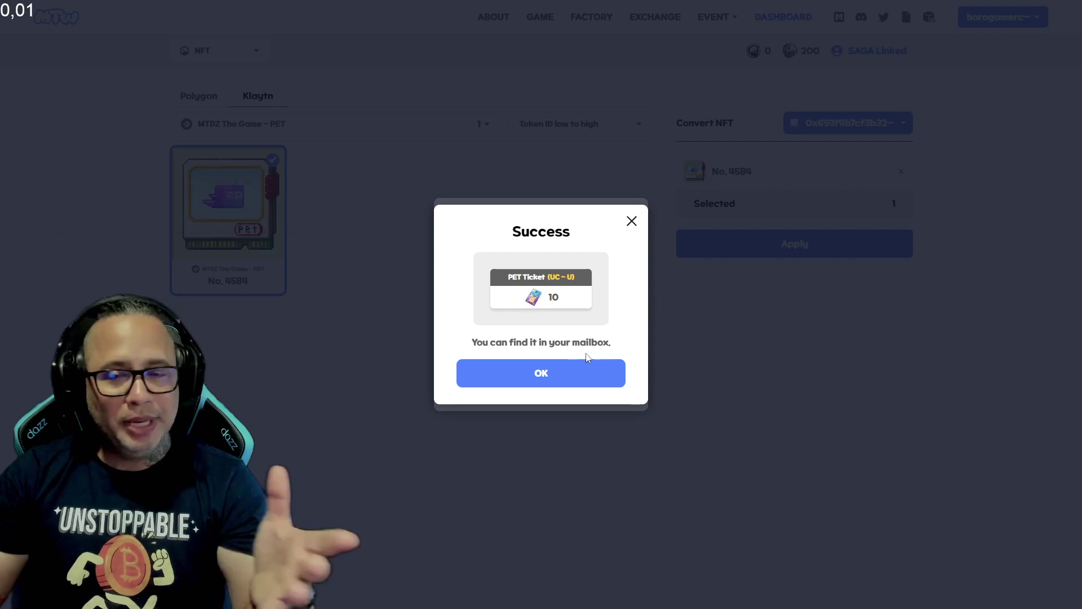
{"action": "left_click", "coordinate": [559, 377]}
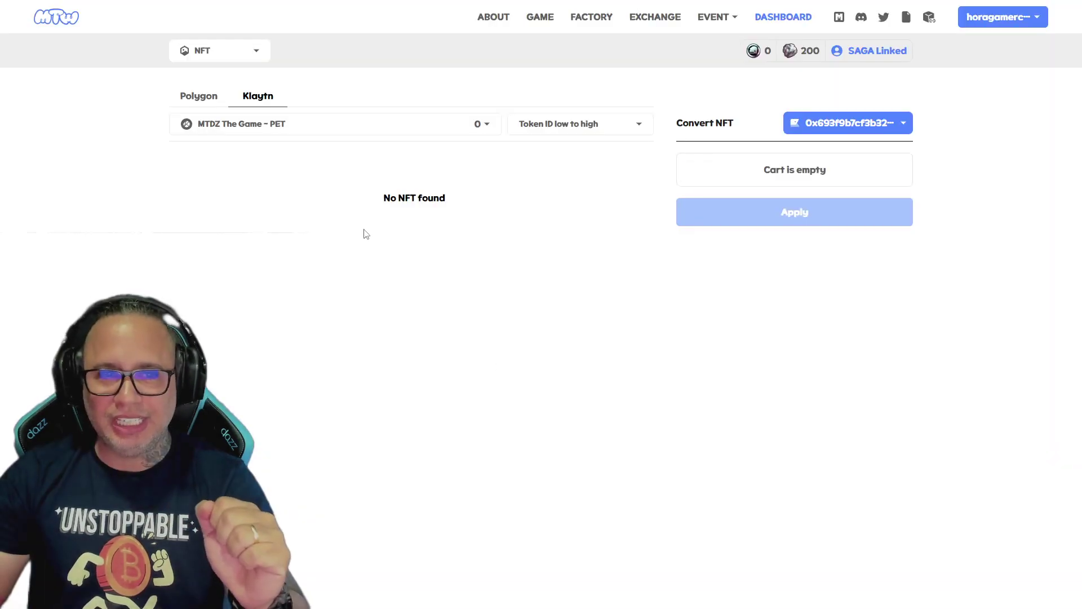
Check the Polygon Meta Toy DragonZ NFTs and the list of Klaytn collections on the dashboard.
{"action": "left_click", "coordinate": [200, 104]}
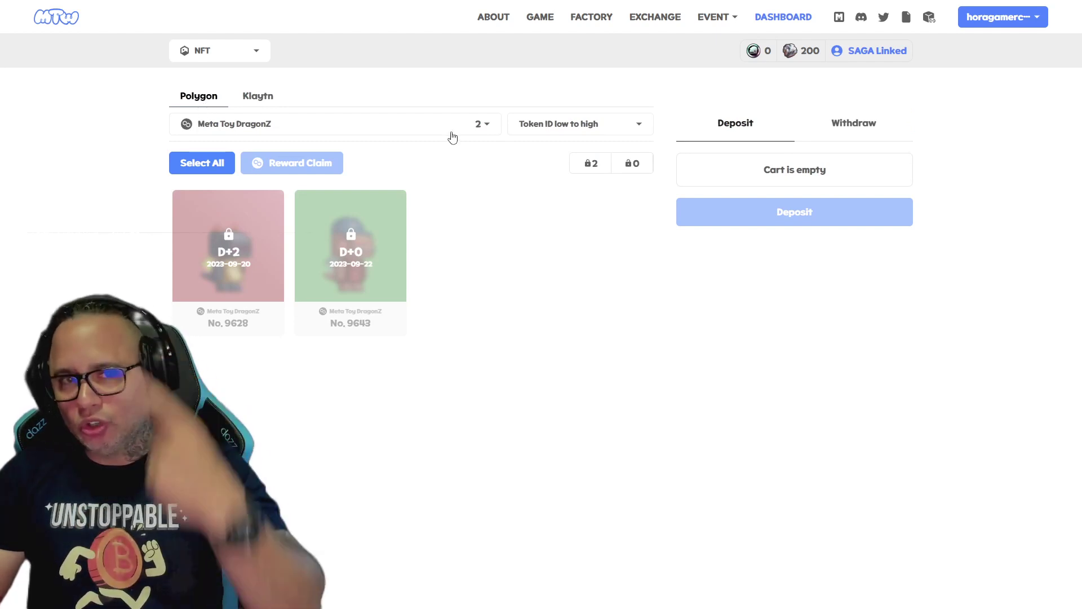
{"action": "left_click", "coordinate": [272, 105]}
{"action": "left_click", "coordinate": [359, 129]}
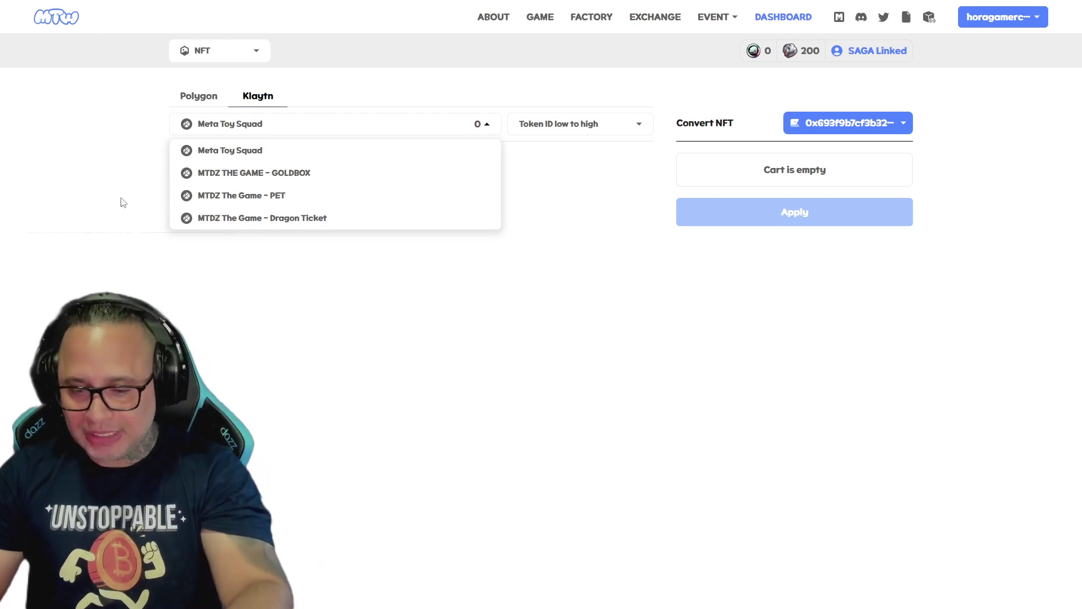
{"action": "left_click", "coordinate": [486, 126]}
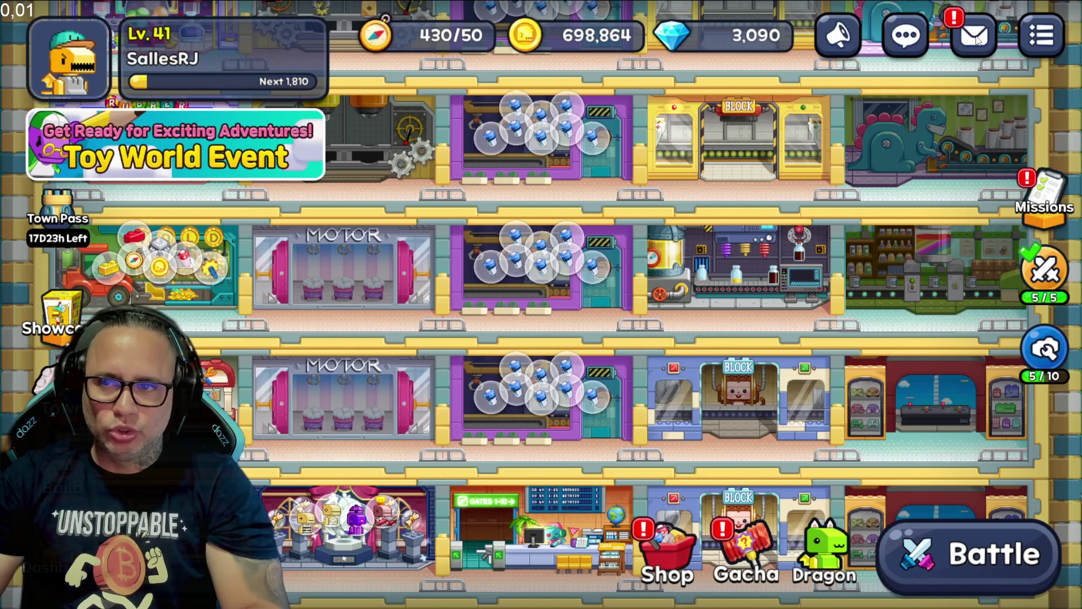
Switch to the game and inspect the Pet Voucher and Equipment Voucher rewards in the mailbox, including the pet ticket's description.
{"action": "left_click", "coordinate": [976, 35]}
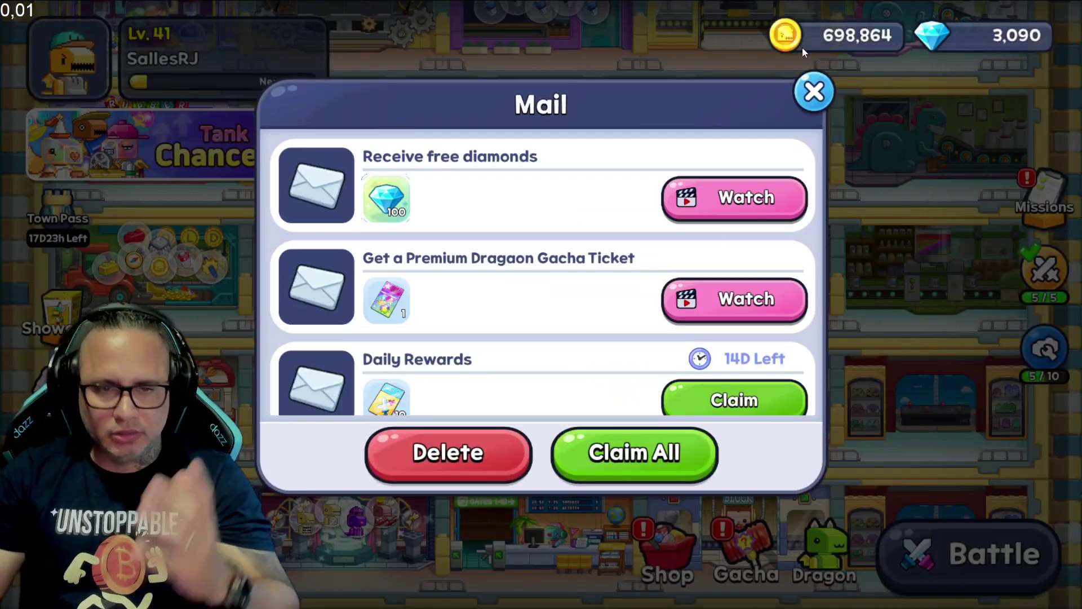
{"action": "left_click_drag", "start_coordinate": [572, 345], "coordinate": [657, 151]}
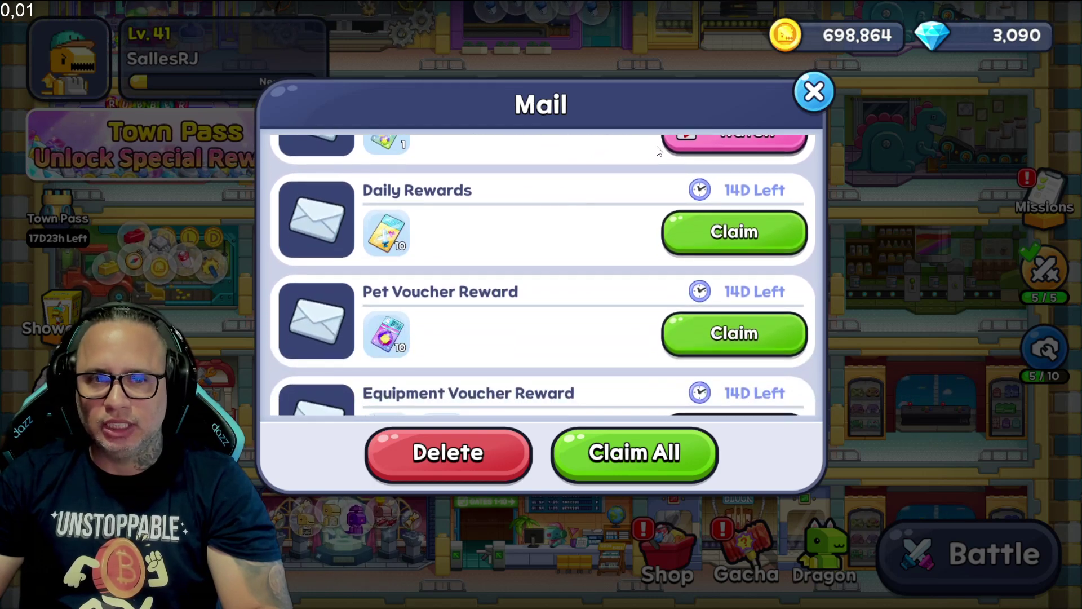
{"action": "left_click_drag", "start_coordinate": [481, 315], "coordinate": [423, 236]}
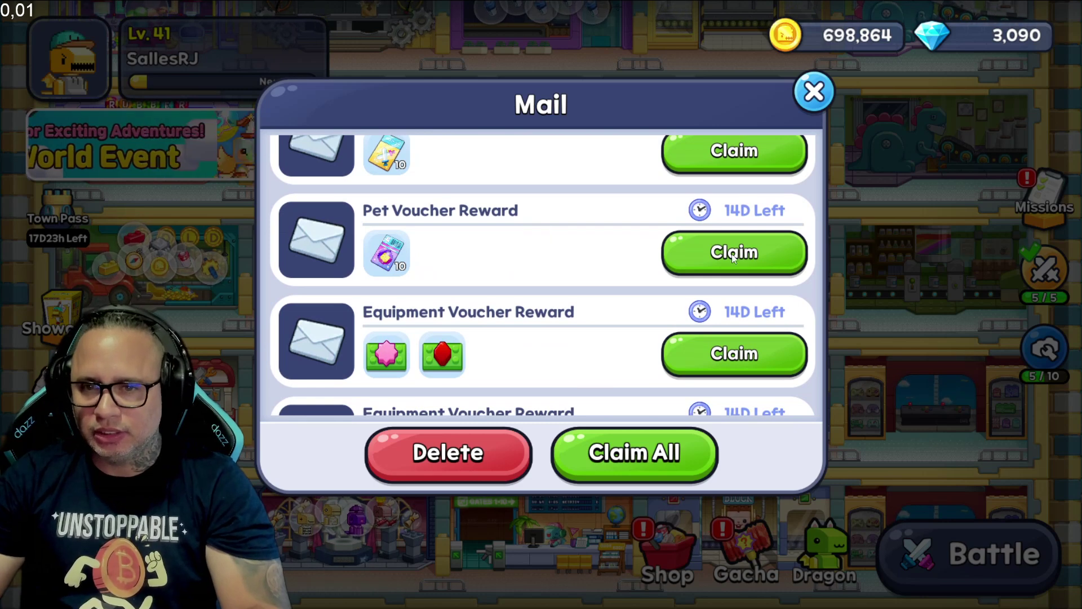
{"action": "left_click", "coordinate": [392, 252]}
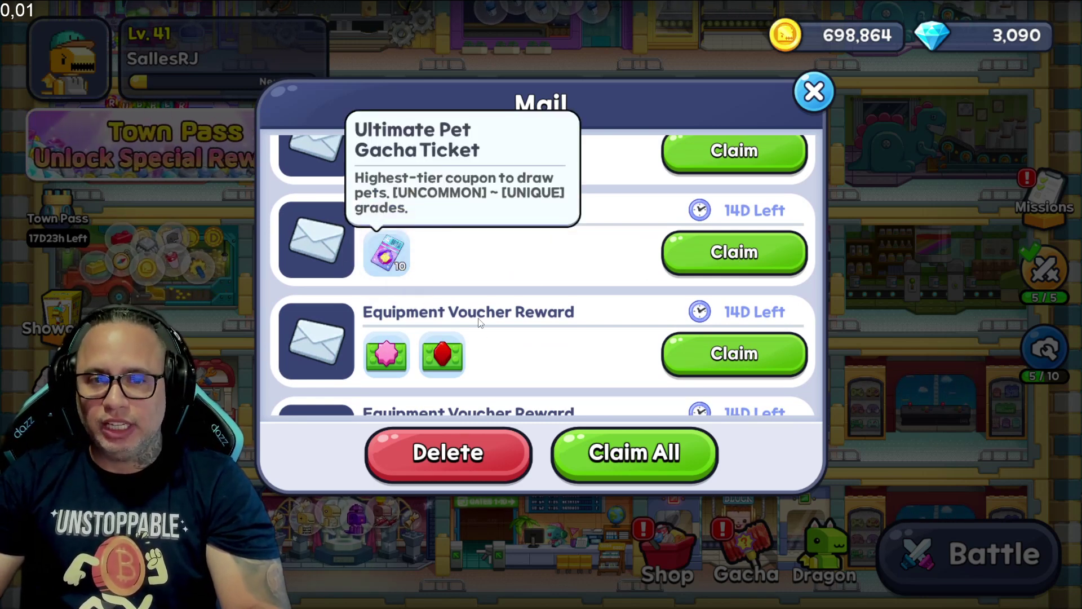
{"action": "left_click_drag", "start_coordinate": [496, 357], "coordinate": [549, 275]}
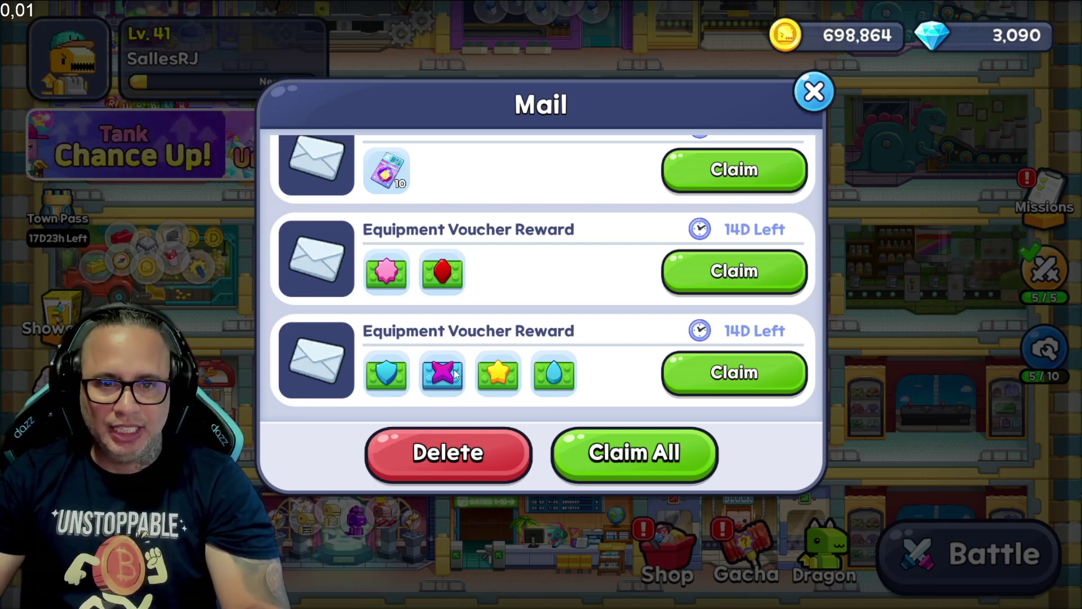
{"action": "left_click_drag", "start_coordinate": [515, 319], "coordinate": [547, 306]}
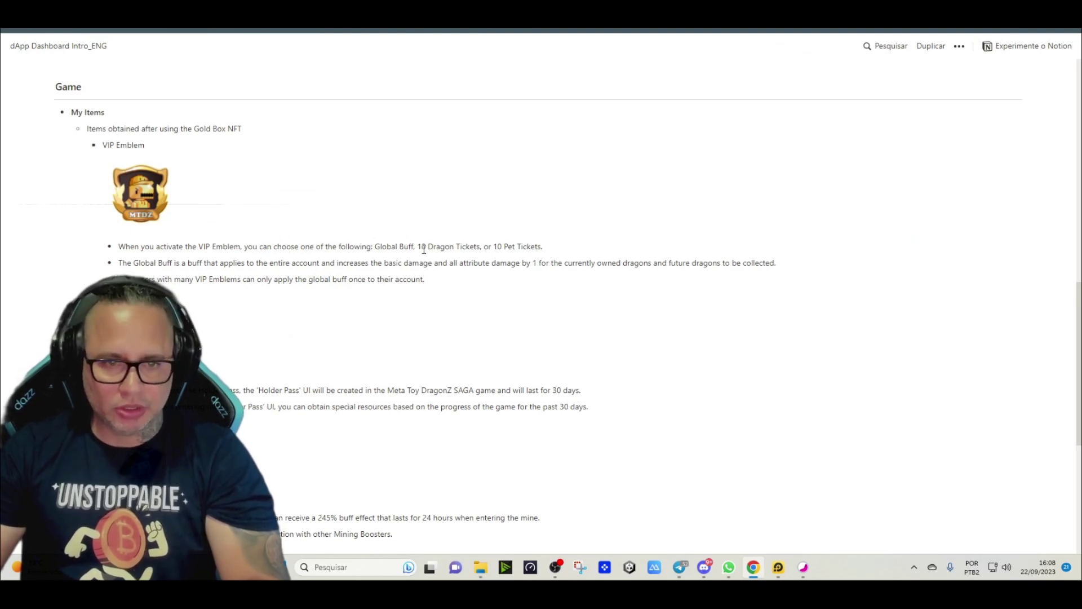
Read the VIP Emblem's activation options in the dApp Dashboard Intro_ENG document, highlighting the sentence up to Global Buff.
{"action": "left_click_drag", "start_coordinate": [317, 253], "coordinate": [126, 249]}
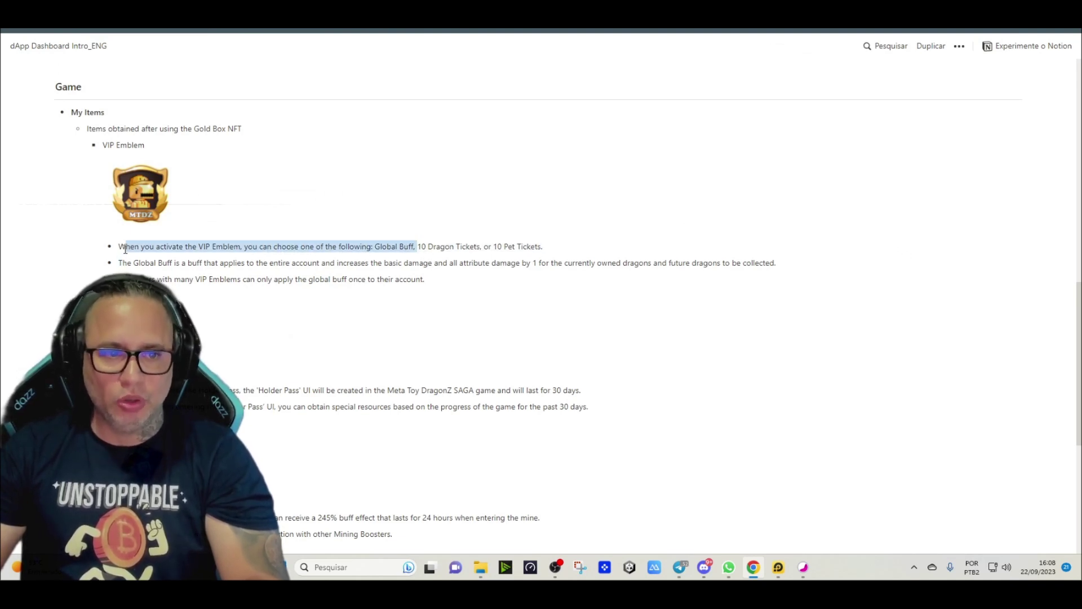